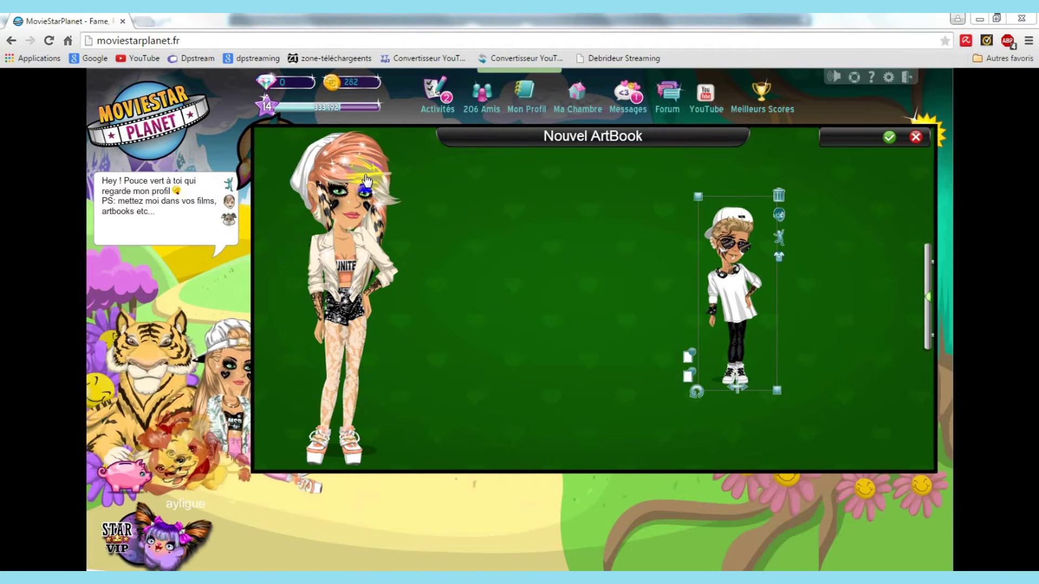
Step: Switch to Vegas Pro and open the two character images 2015-06-08_183434.png and 2015-06-08_183644.png as clips on the timeline
left_click(682, 410)
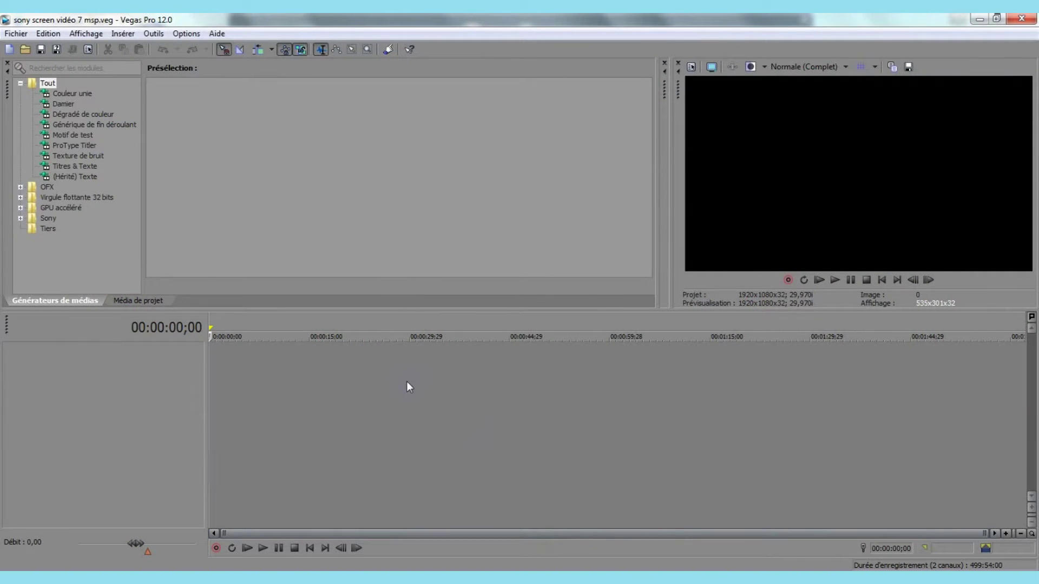
left_click(91, 21)
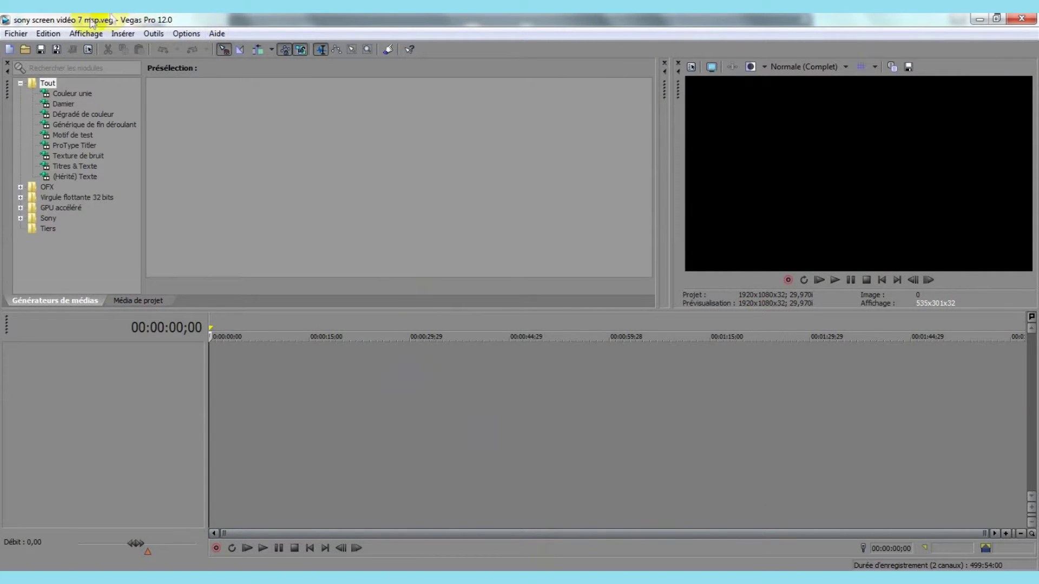
left_click(22, 36)
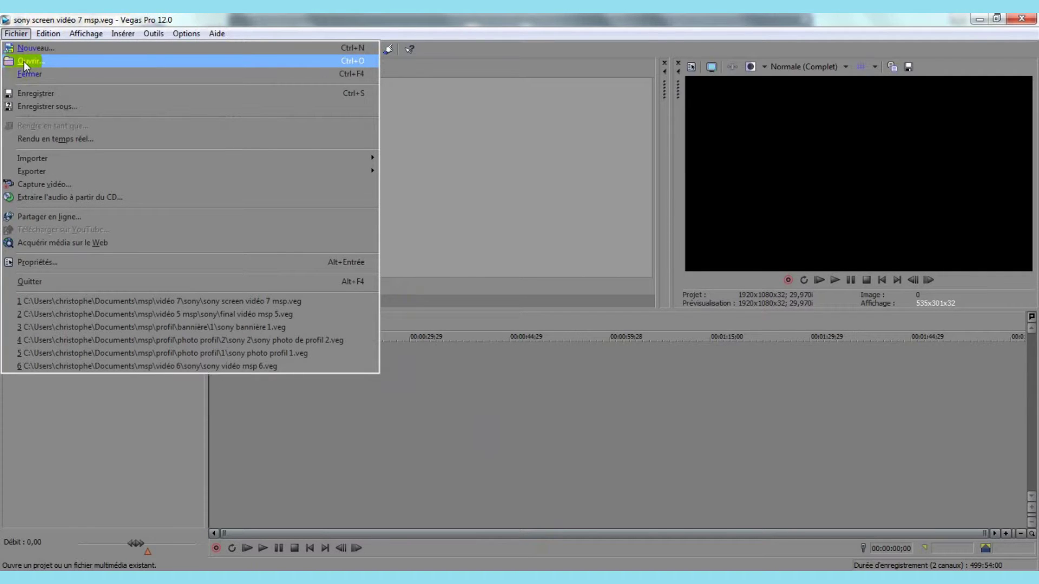
left_click(24, 61)
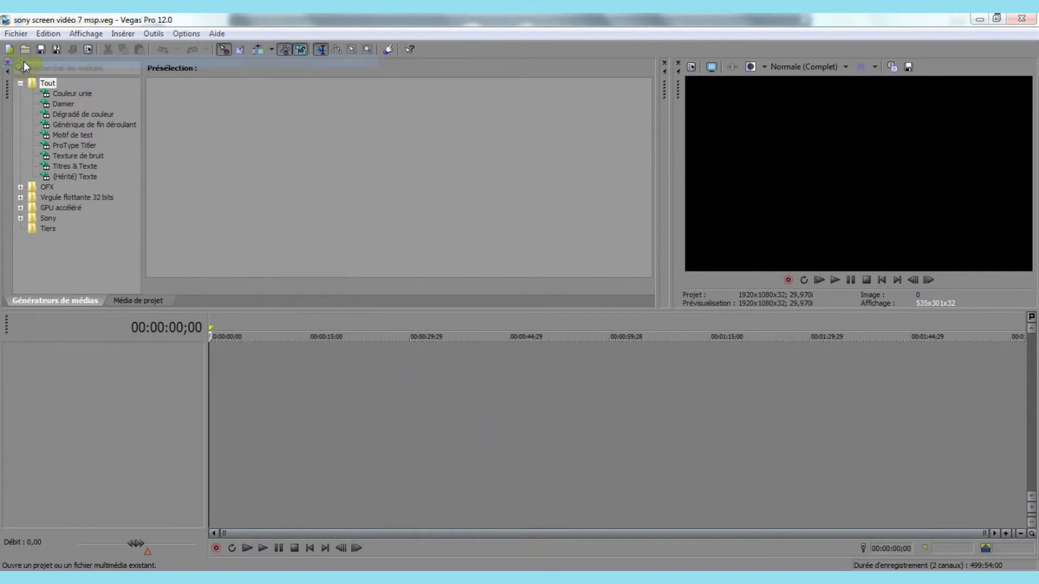
left_click_drag(232, 363, 247, 362)
left_click(244, 359)
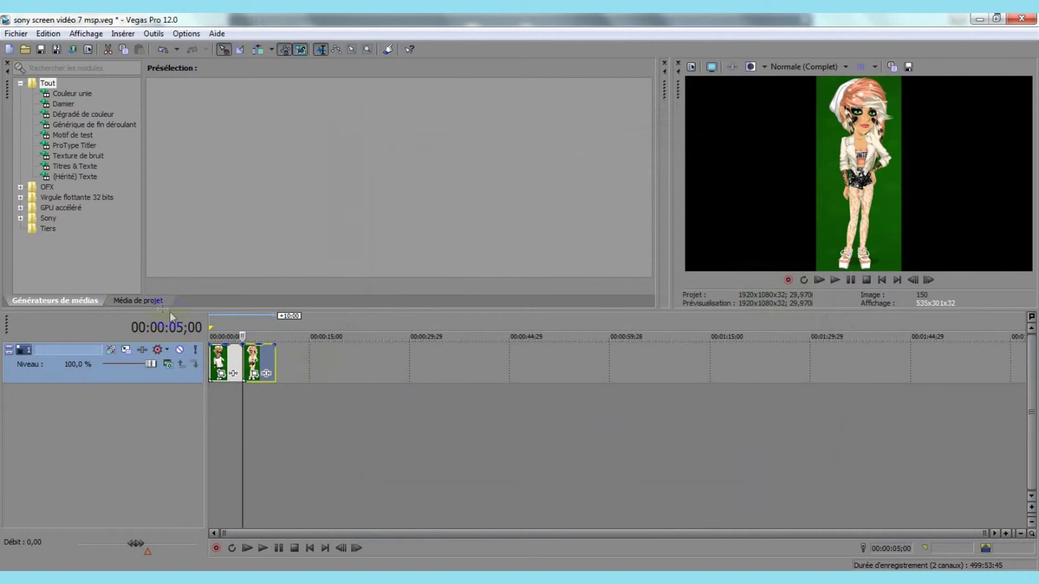
Step: Delete both character image clips from the timeline, keeping the images in the project media
left_click(159, 301)
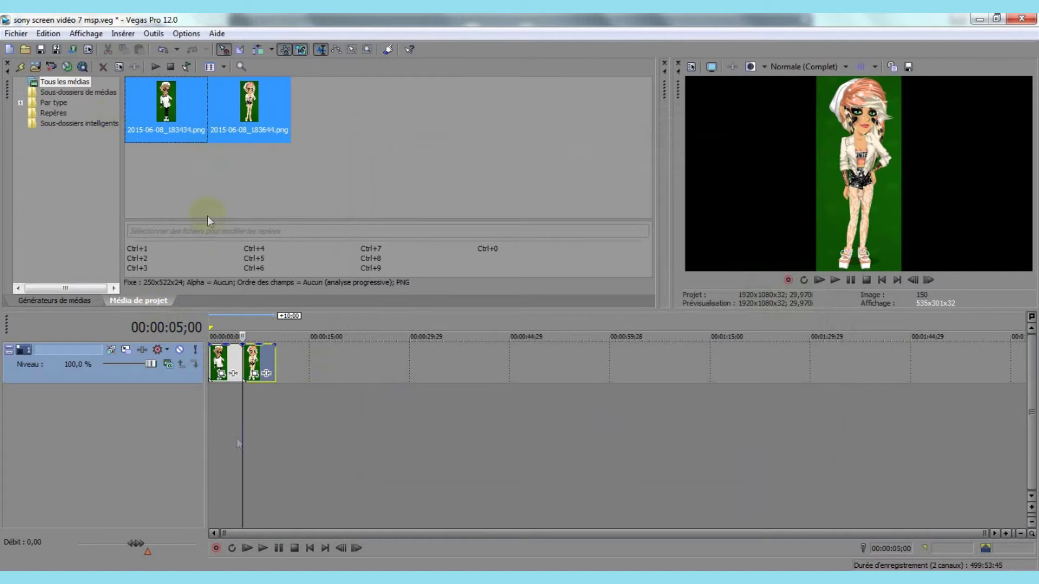
left_click(219, 362)
key("Delete")
left_click(265, 358)
key("Delete")
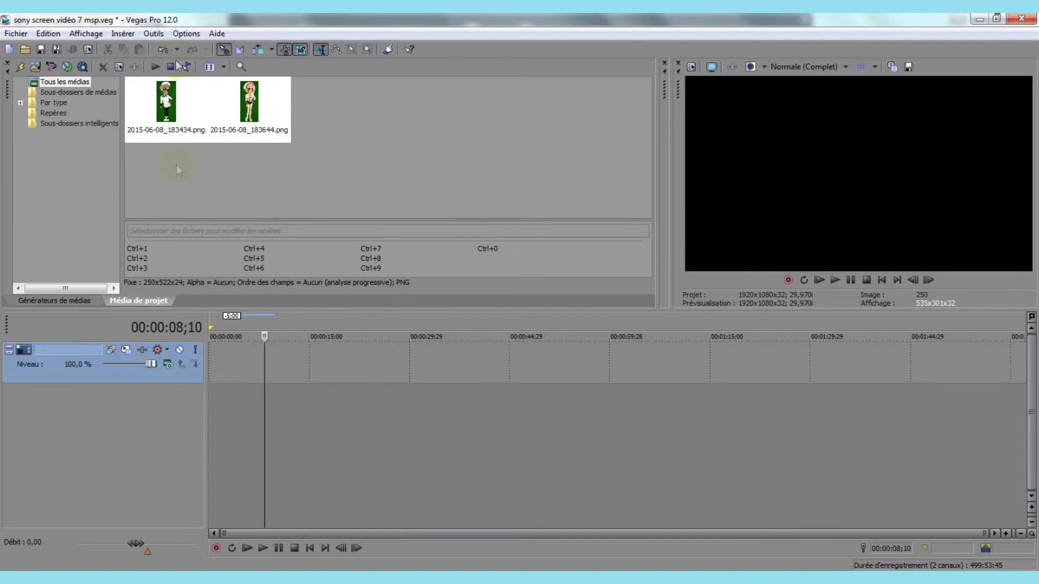
Step: Add a Couleur unie clip with the Blanc preset at the start of the timeline
left_click(70, 300)
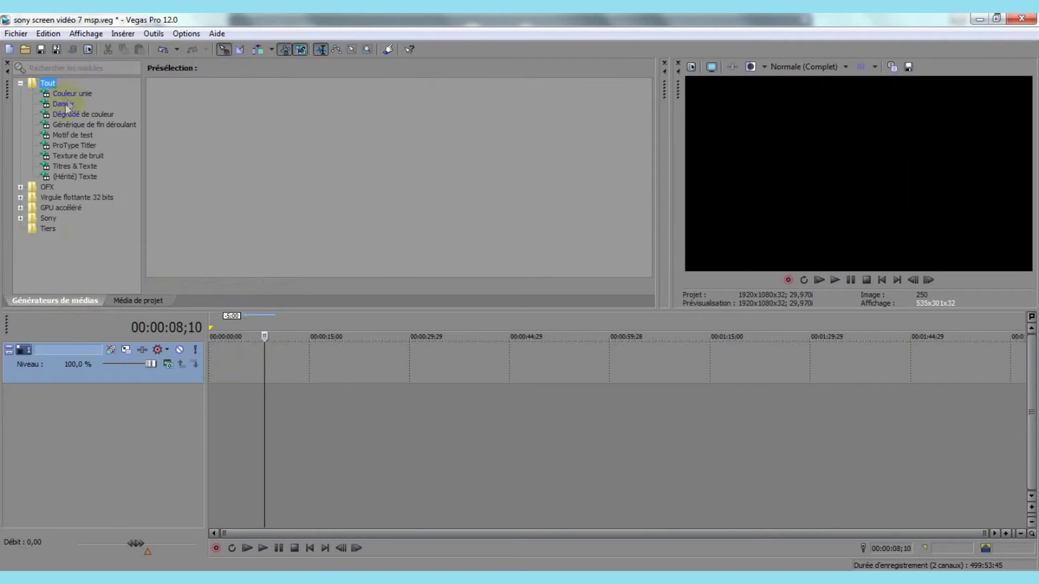
left_click(72, 92)
left_click_drag(204, 122, 240, 363)
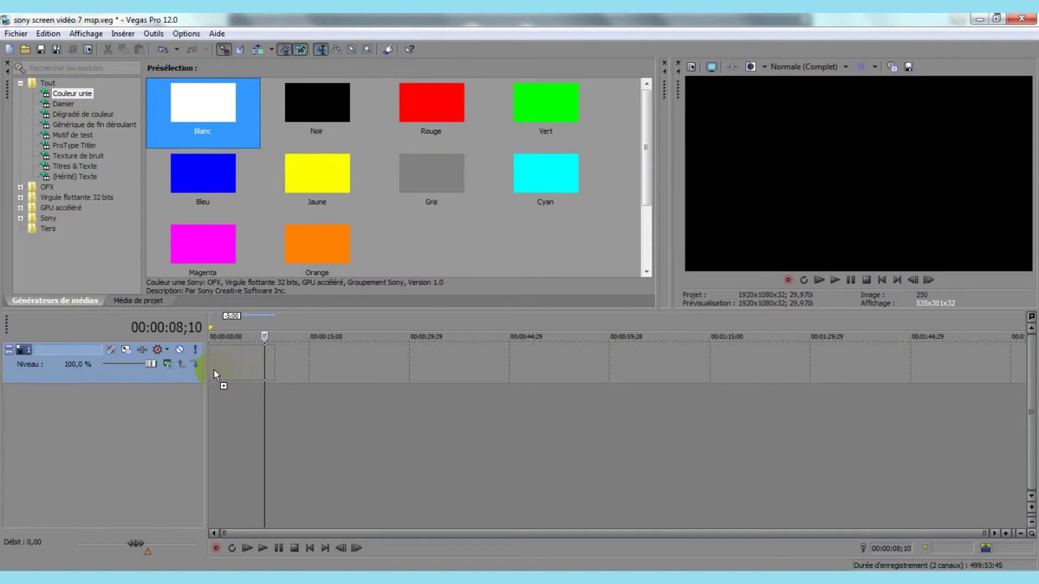
left_click_drag(213, 370, 214, 370)
Step: Set the solid colour clip to a pale peach of 1,0; 0,87; 0,81; 1,0 and close its generator settings
left_click(141, 145)
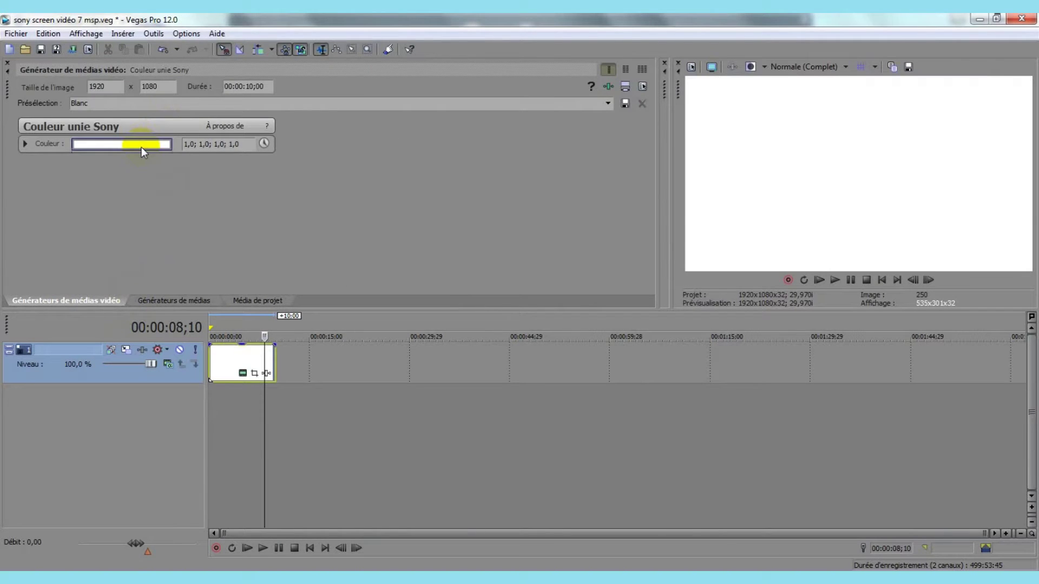
mouse_move(135, 179)
left_mouse_down()
mouse_move(120, 180)
mouse_move(120, 200)
left_mouse_up()
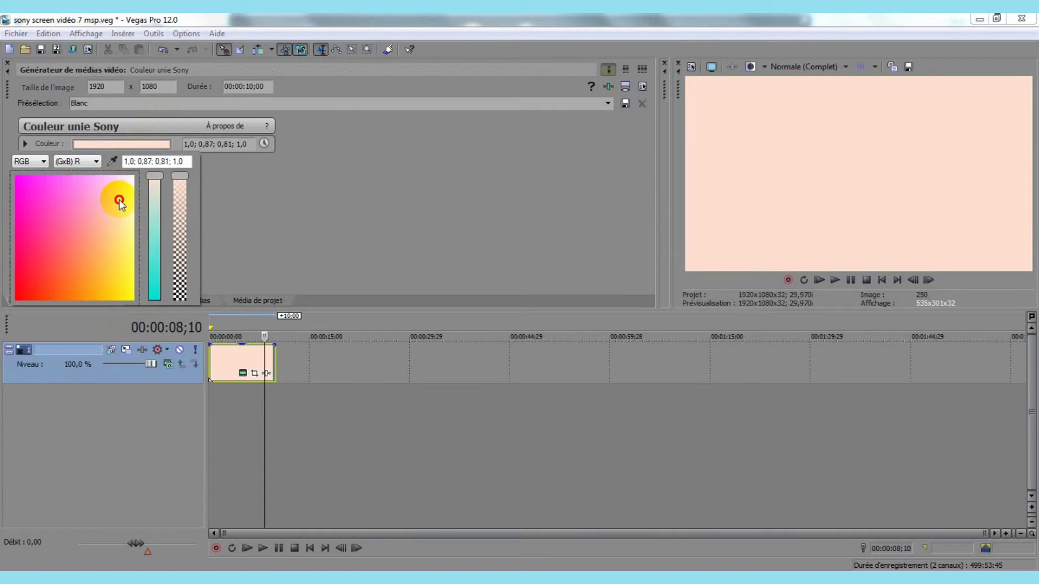
left_click(218, 206)
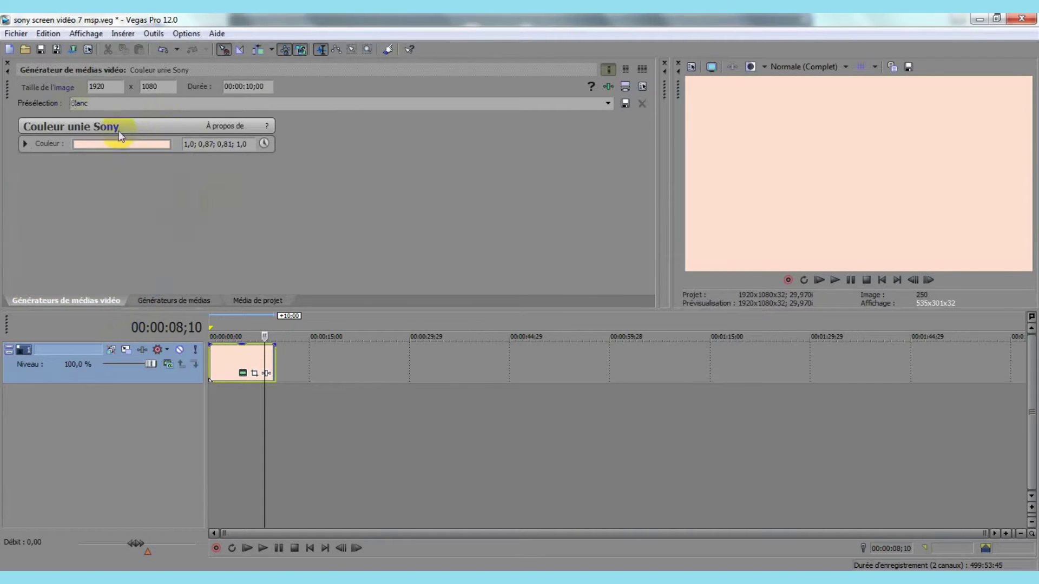
left_click(8, 64)
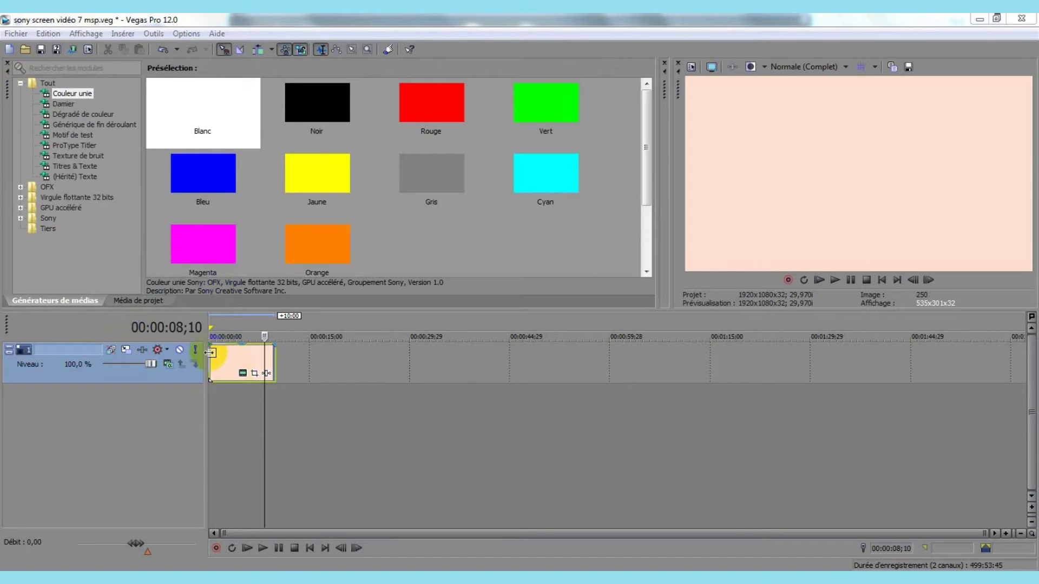
Step: Return the playhead to the clip's start and enlarge the video effects list beside the media generators
left_click(210, 352)
left_click_drag(656, 118, 252, 128)
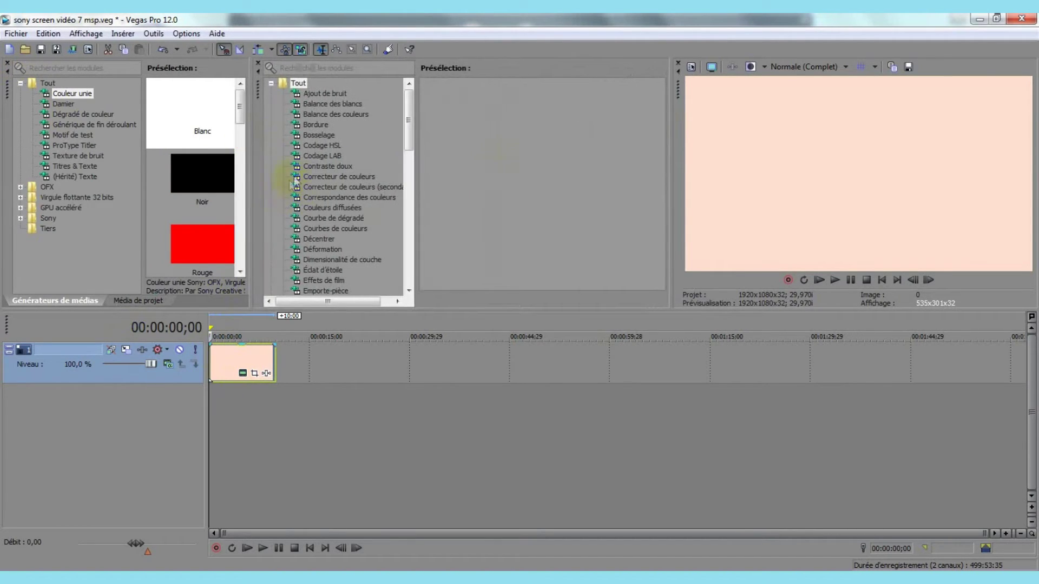
left_click(87, 34)
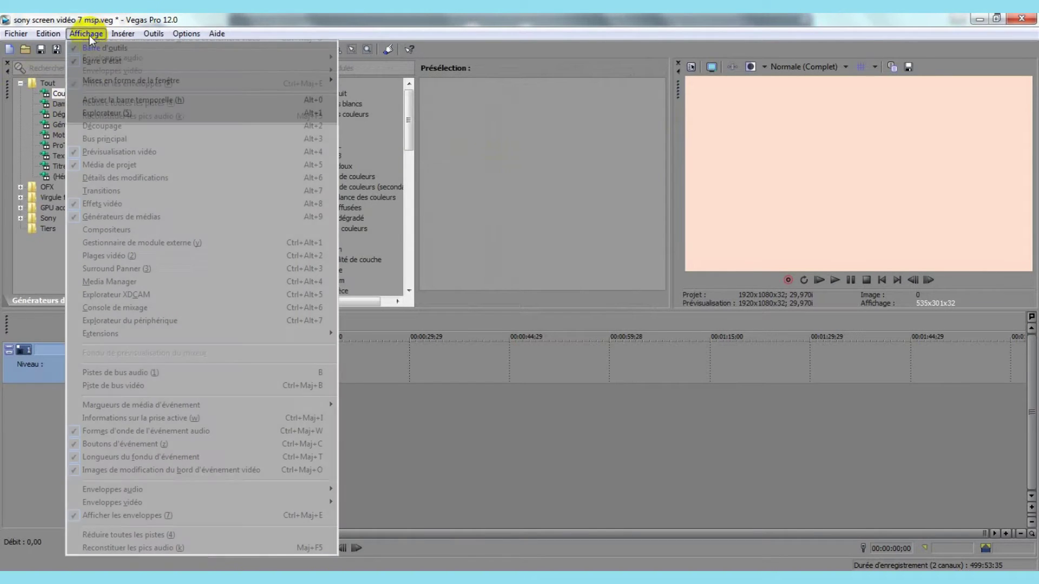
left_click(109, 206)
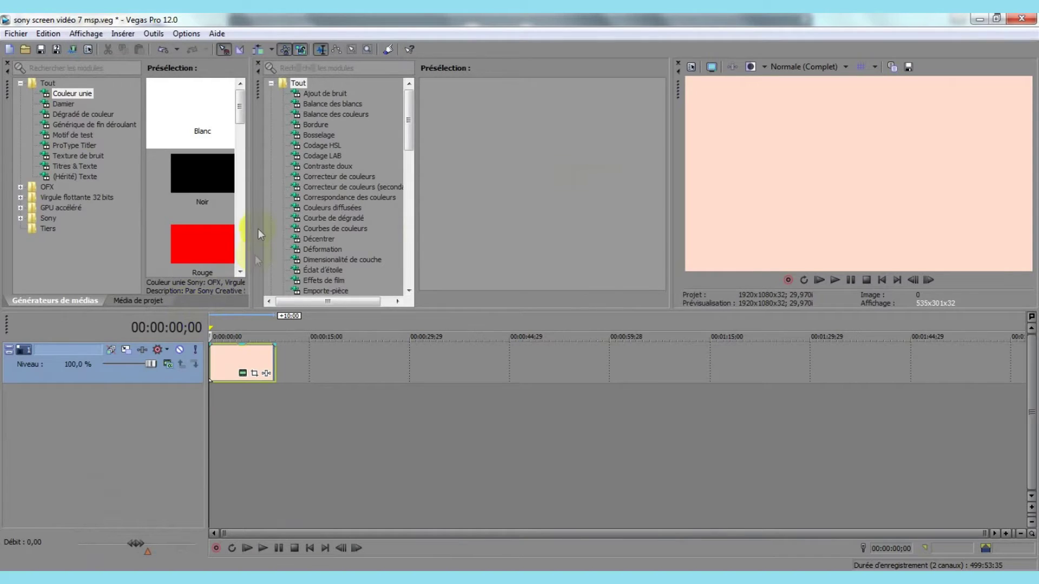
left_click_drag(248, 225, 662, 206)
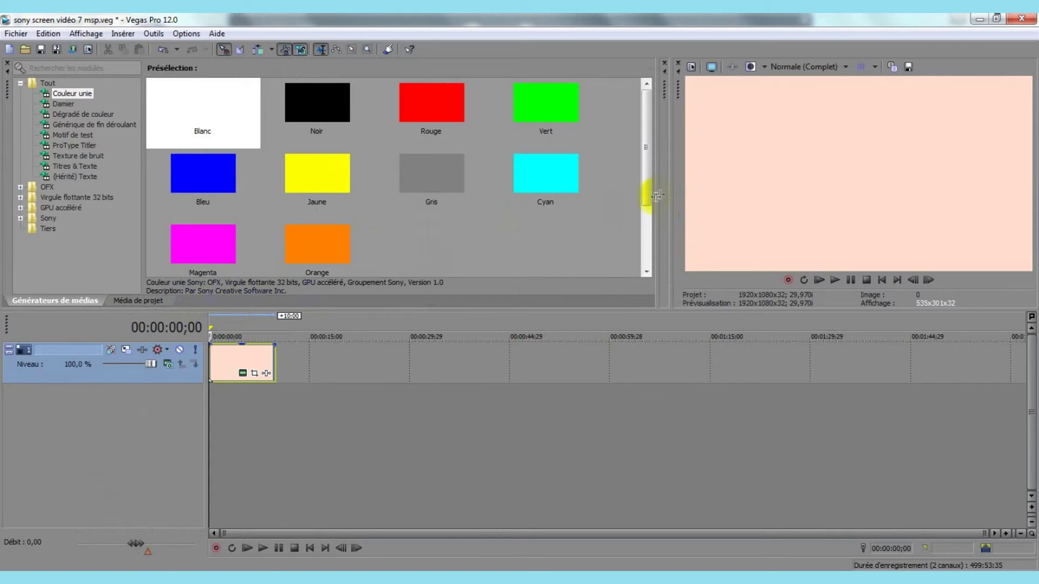
left_click_drag(656, 189, 244, 187)
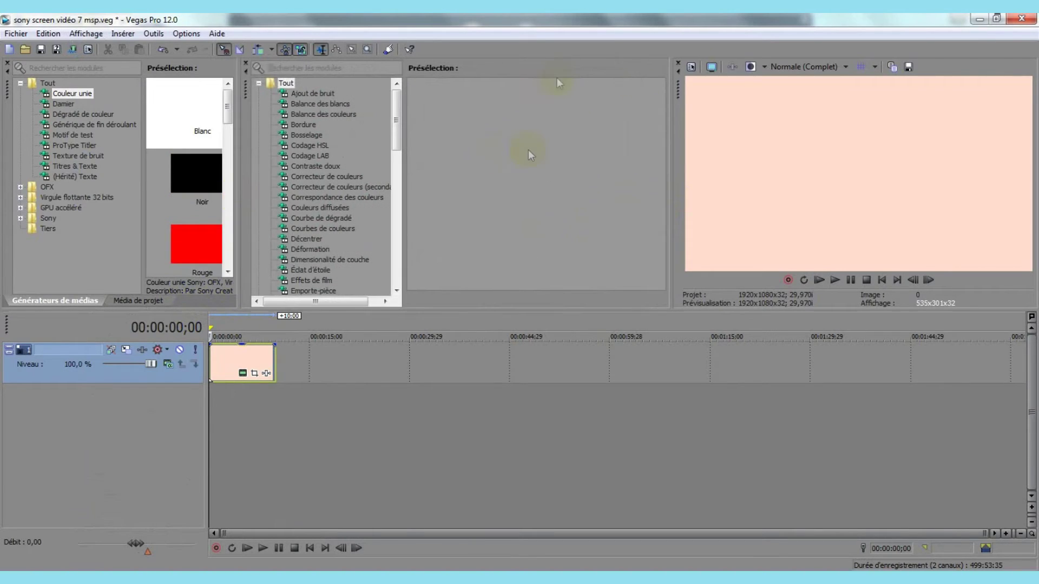
Step: Apply the Contraste doux effect with the Vignette chaleureuse preset to the peach clip, and switch it to the comme d'hab preset
left_click_drag(398, 130, 395, 127)
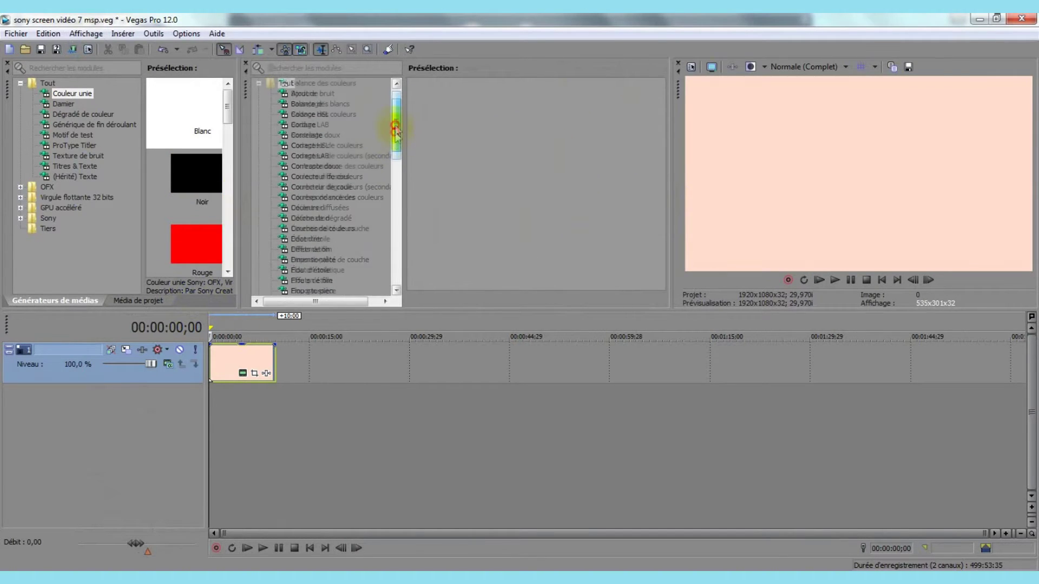
left_click(314, 168)
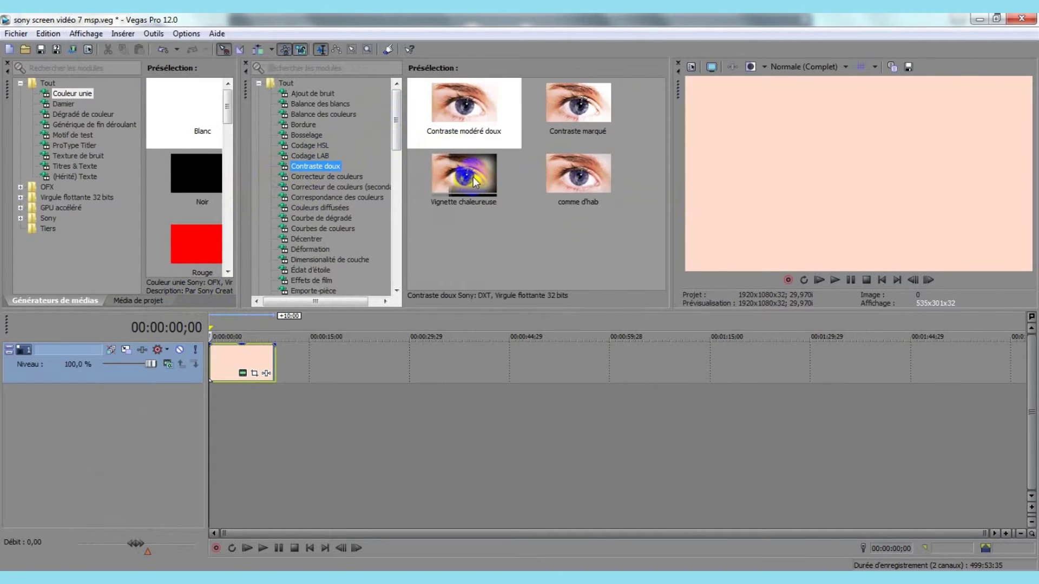
mouse_move(474, 181)
left_mouse_down()
mouse_move(234, 332)
mouse_move(219, 360)
left_mouse_up()
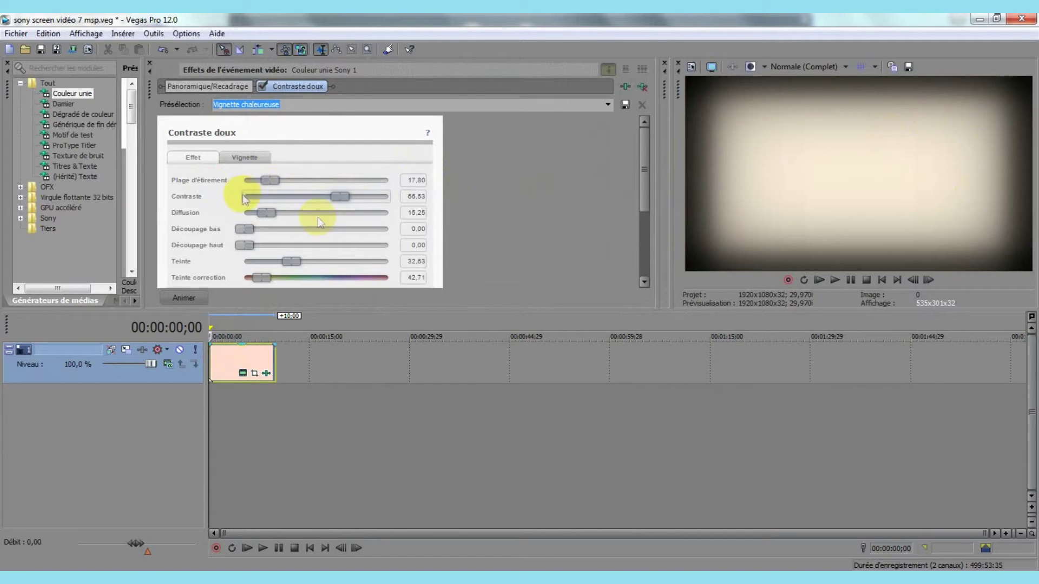
left_click(608, 105)
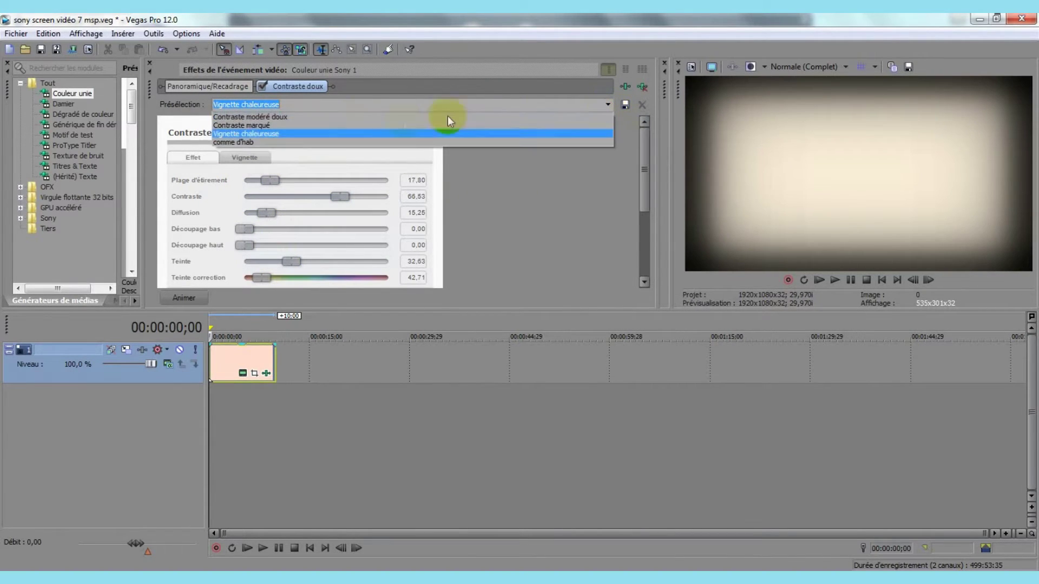
left_click(242, 142)
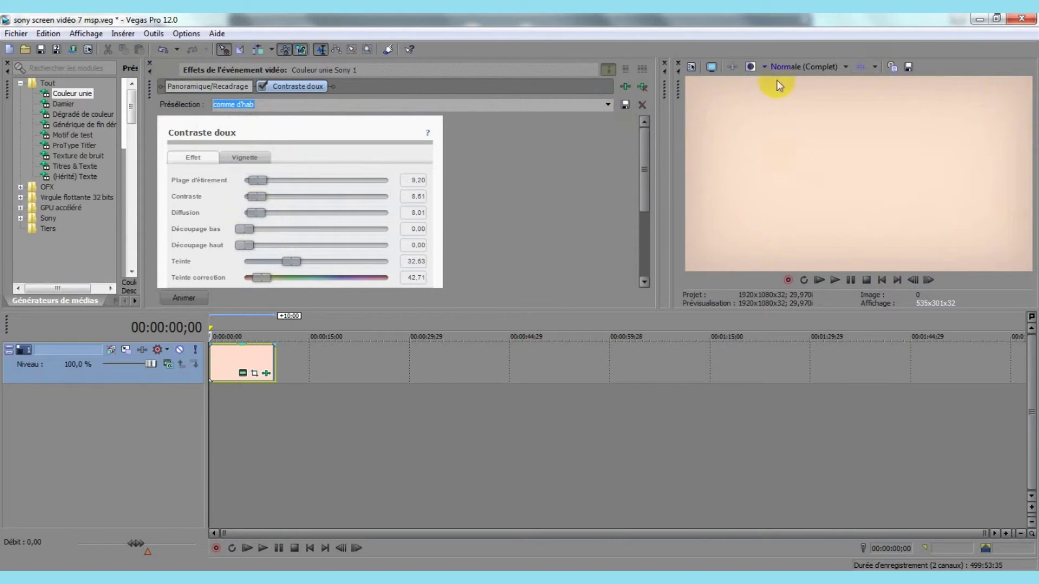
left_click(150, 65)
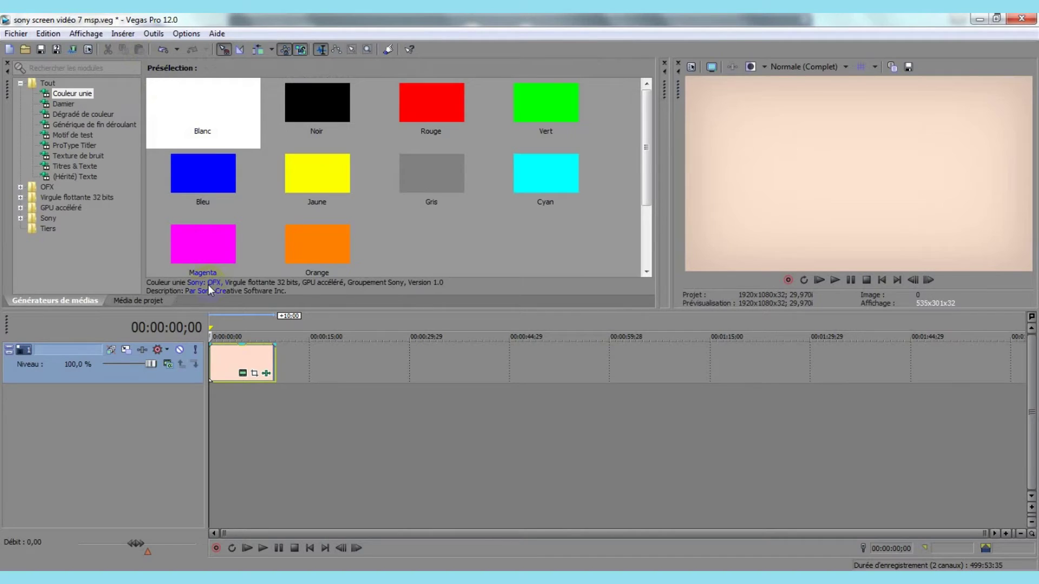
Step: Insert a video track above the background and place 2015-06-08_183644.png on it for the background's full length
right_click(299, 365)
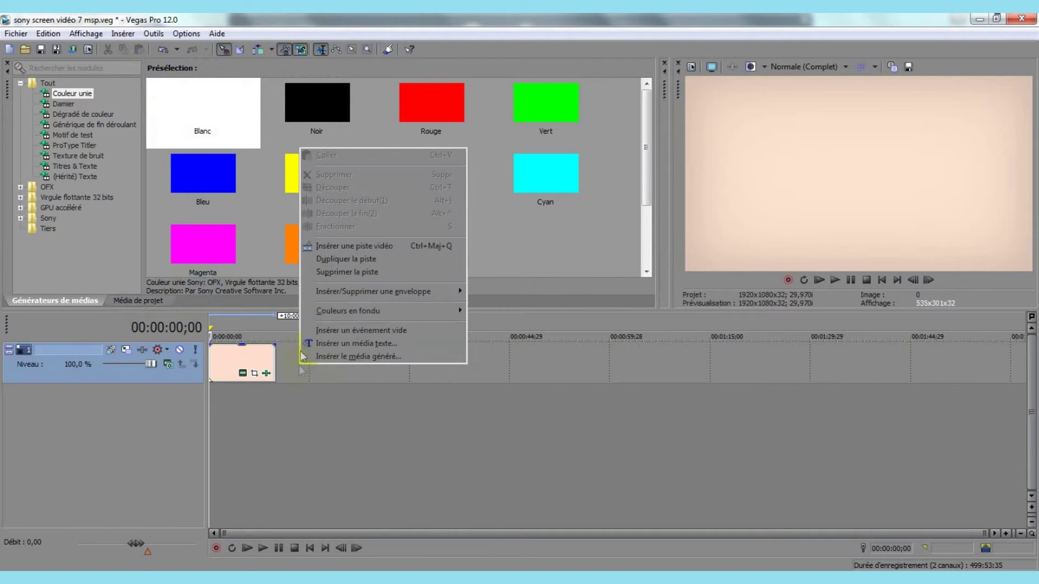
left_click(357, 245)
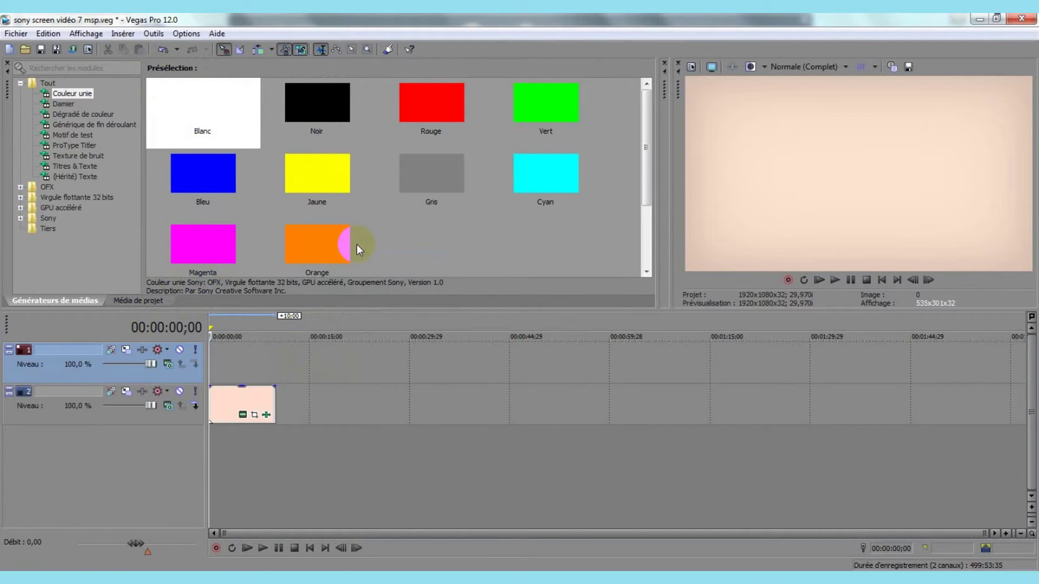
left_click(145, 301)
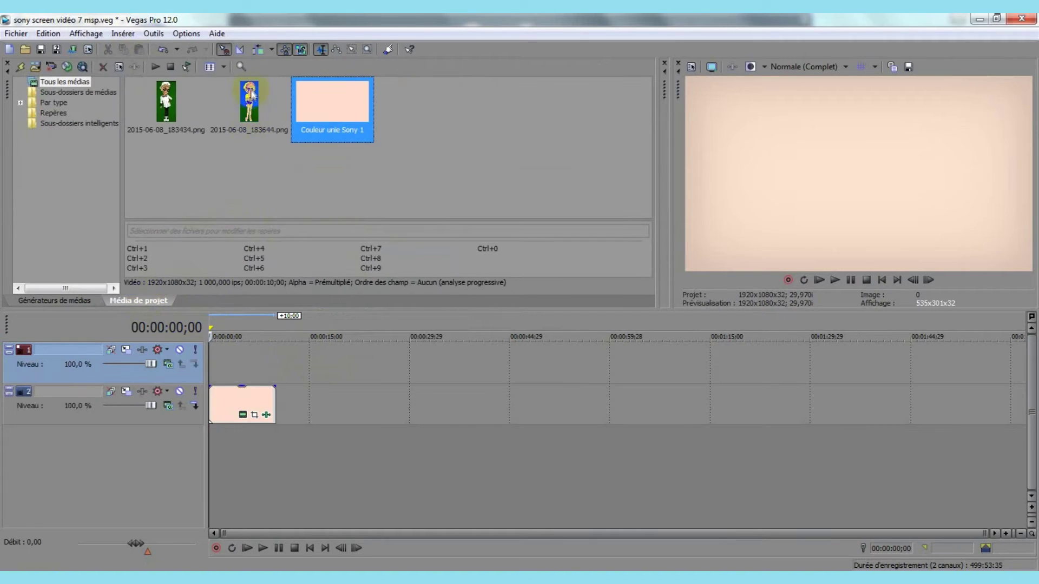
left_click_drag(250, 100, 275, 354)
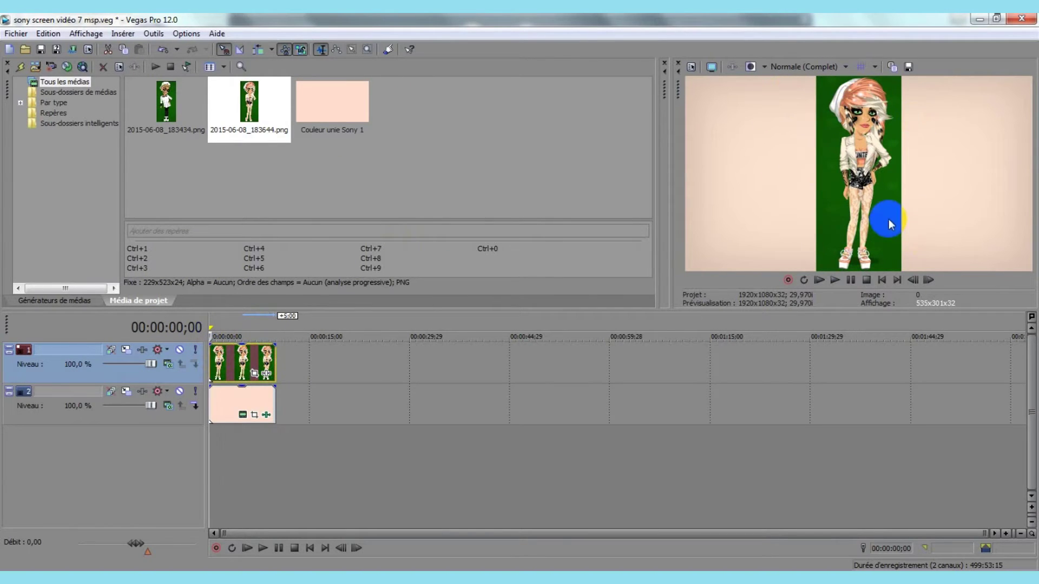
Step: Apply the Incrustation en chrominance effect with the default preset to the female character clip and widen its settings
left_click_drag(655, 171, 246, 186)
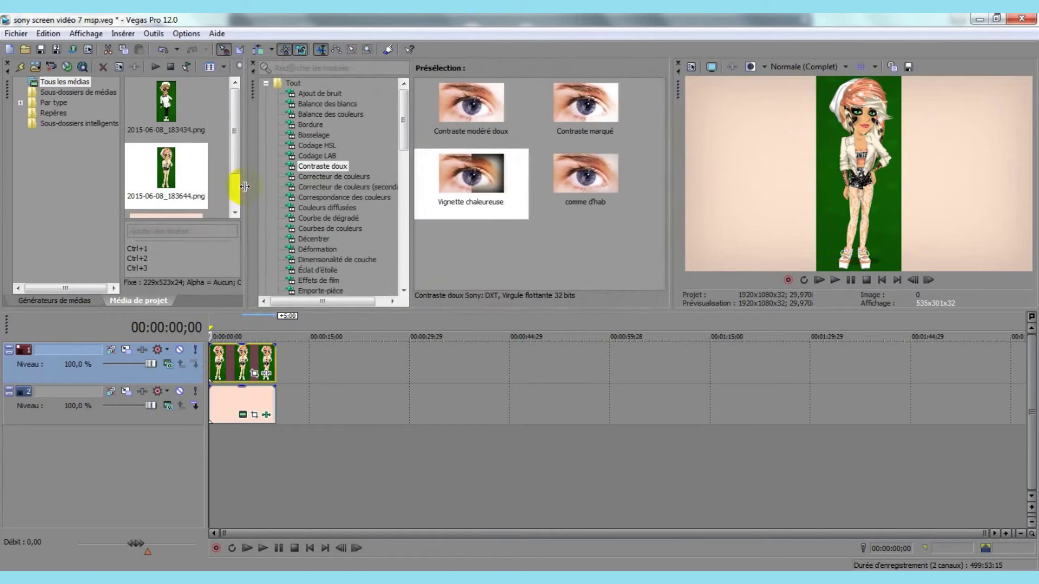
left_click_drag(404, 134, 403, 169)
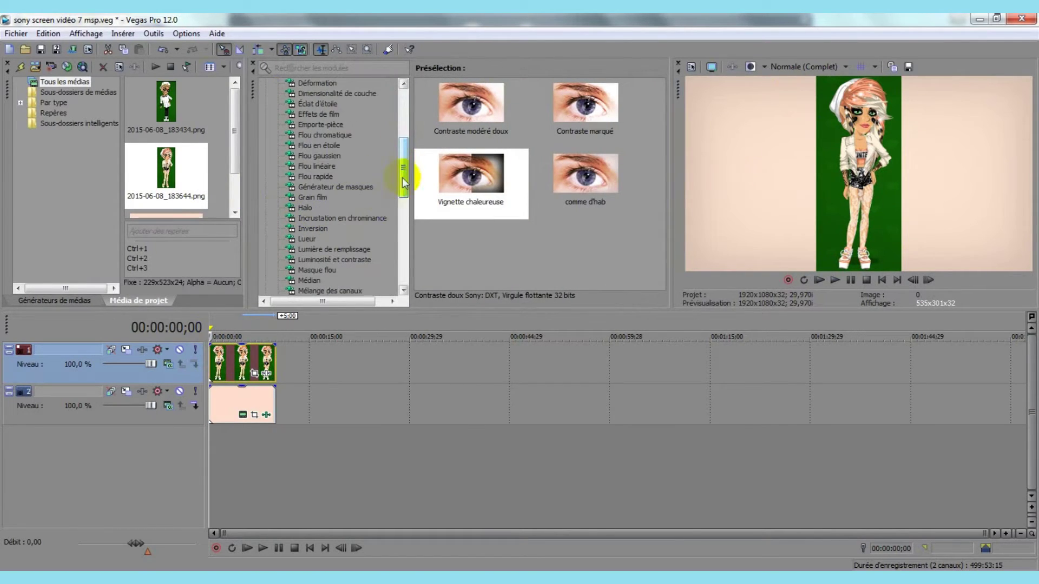
left_click(381, 218)
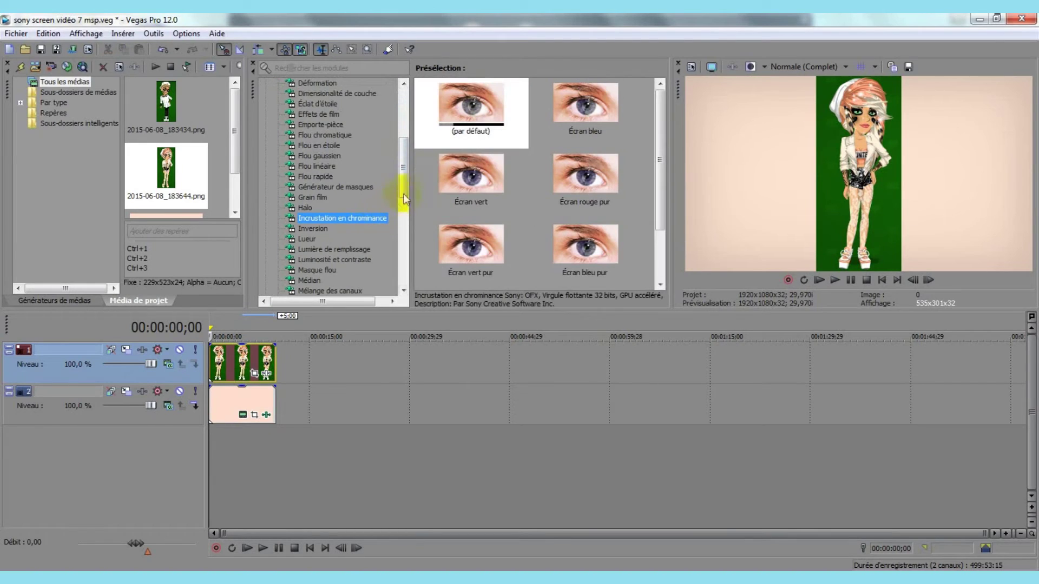
left_click_drag(469, 108, 216, 366)
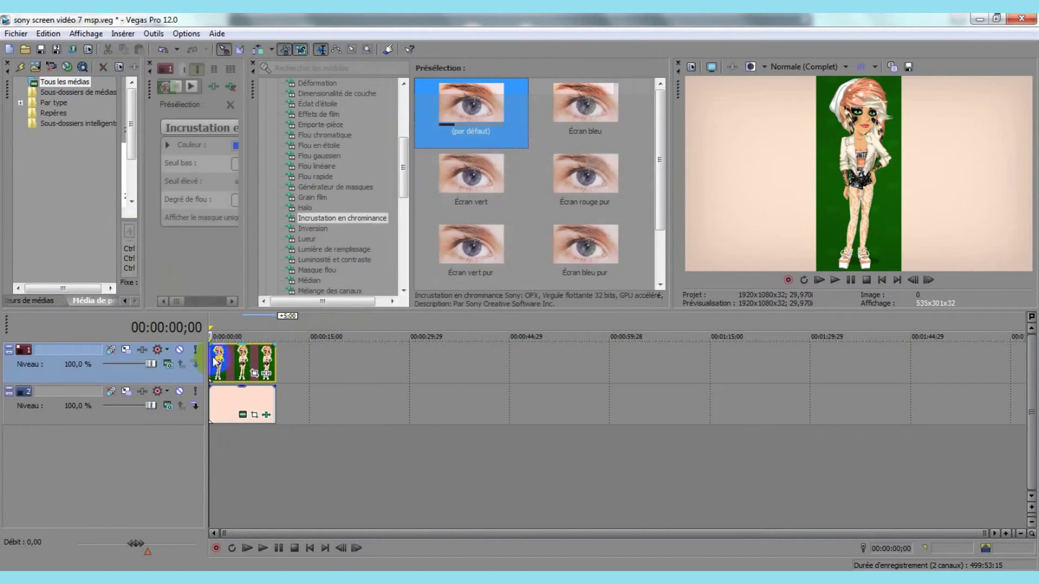
left_click_drag(240, 171, 703, 199)
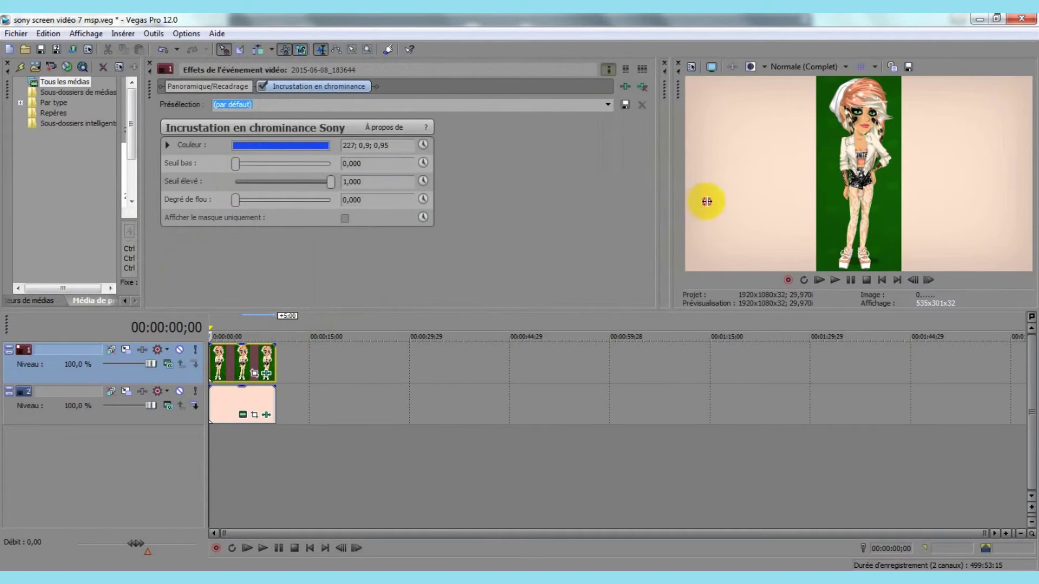
Step: Set the chroma key colour of the character clip to the dark green sampled from its backdrop in the preview
left_click(273, 144)
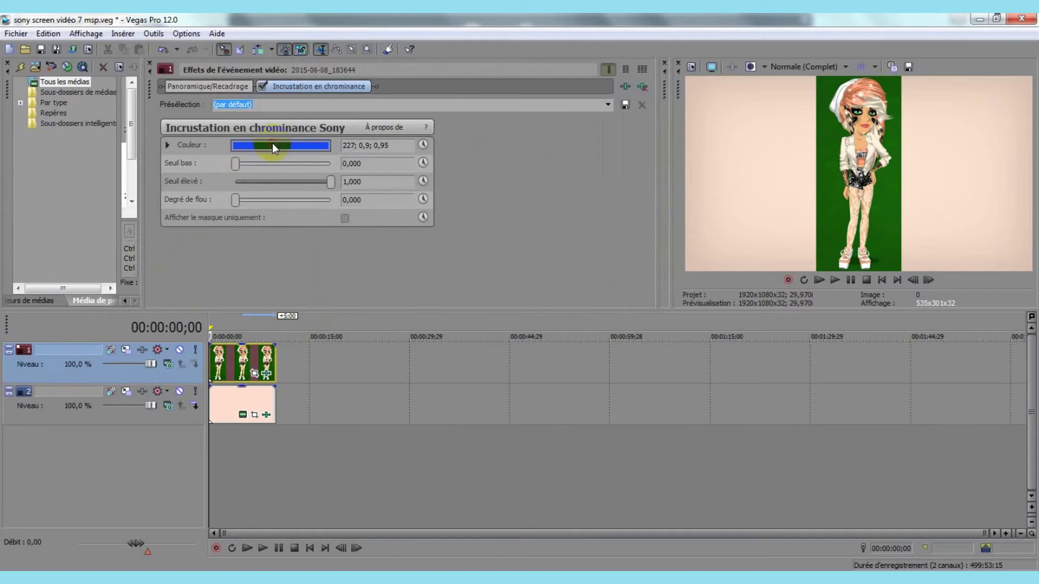
left_click(272, 162)
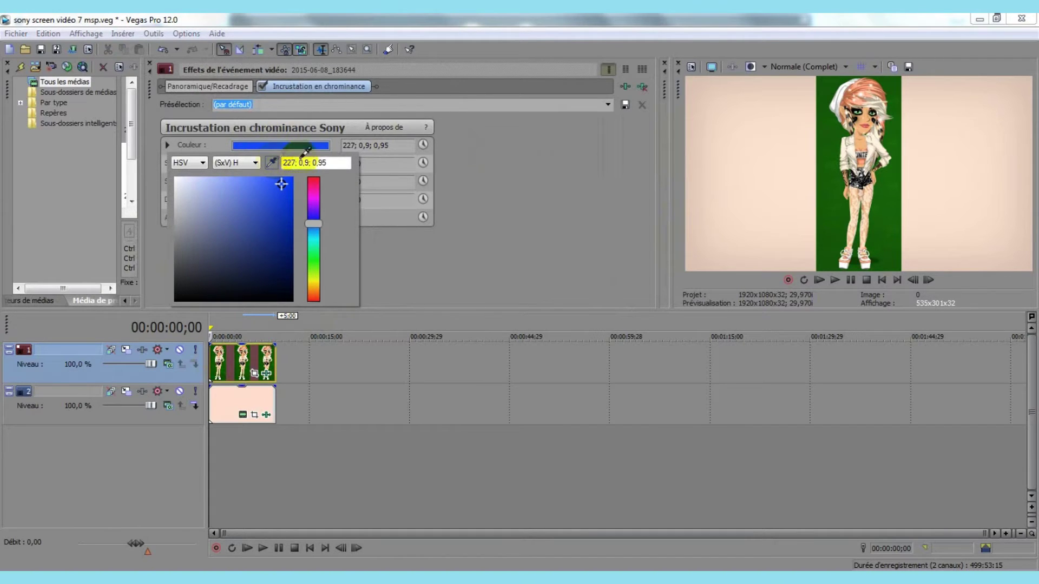
left_click(830, 179)
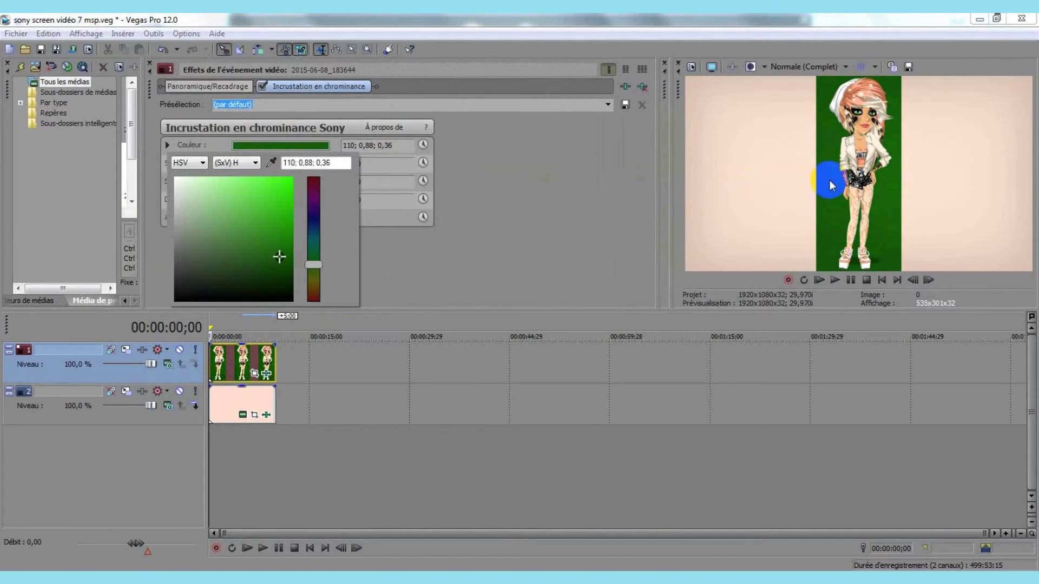
left_click(524, 173)
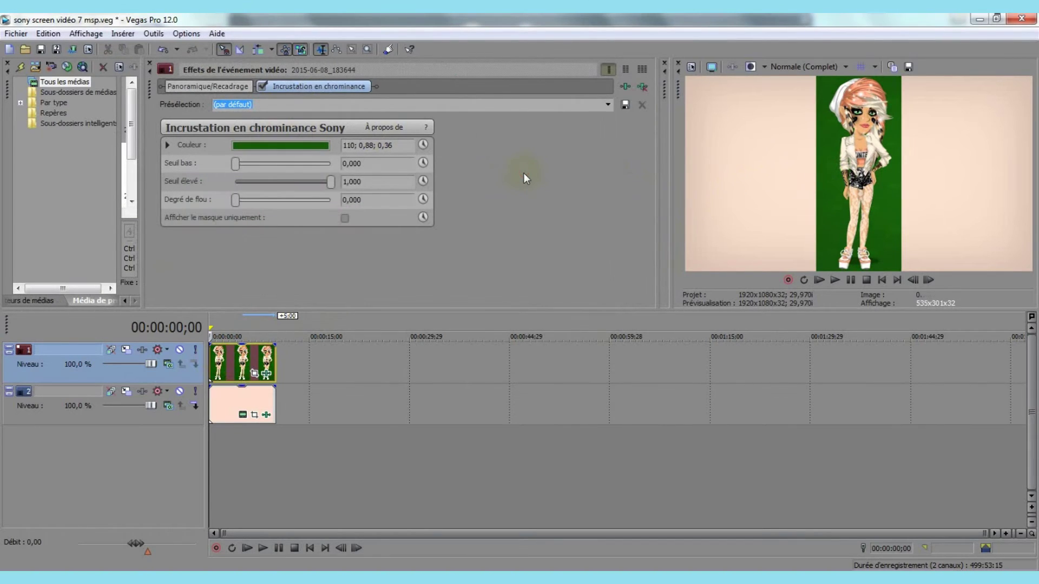
Step: Set the chroma key's Seuil bas to 0,122, Seuil élevé to 0,109 and Degré de flou to 0,027
left_click_drag(330, 180, 273, 162)
left_click(237, 201)
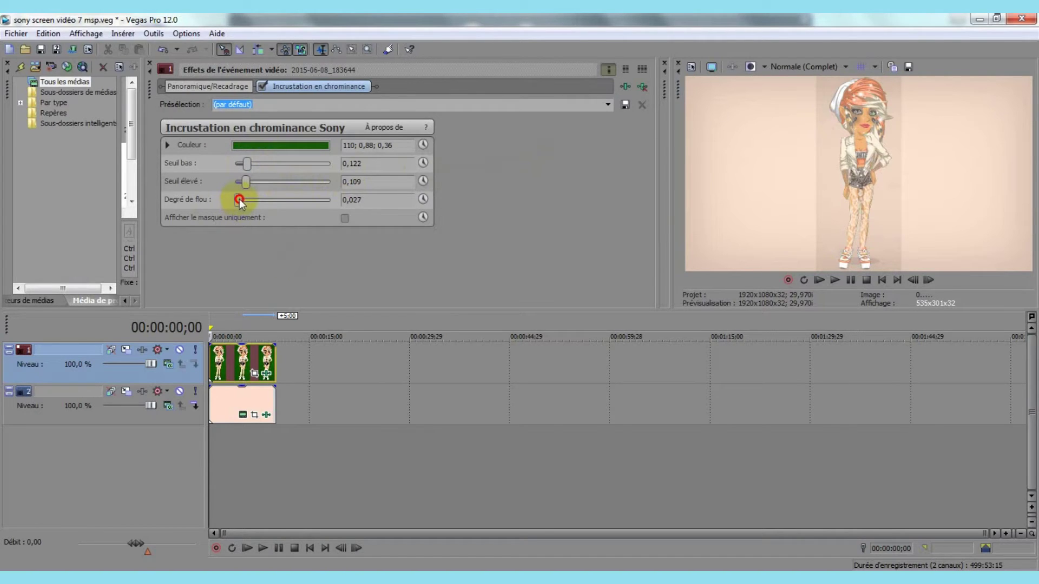
left_click_drag(236, 202, 237, 202)
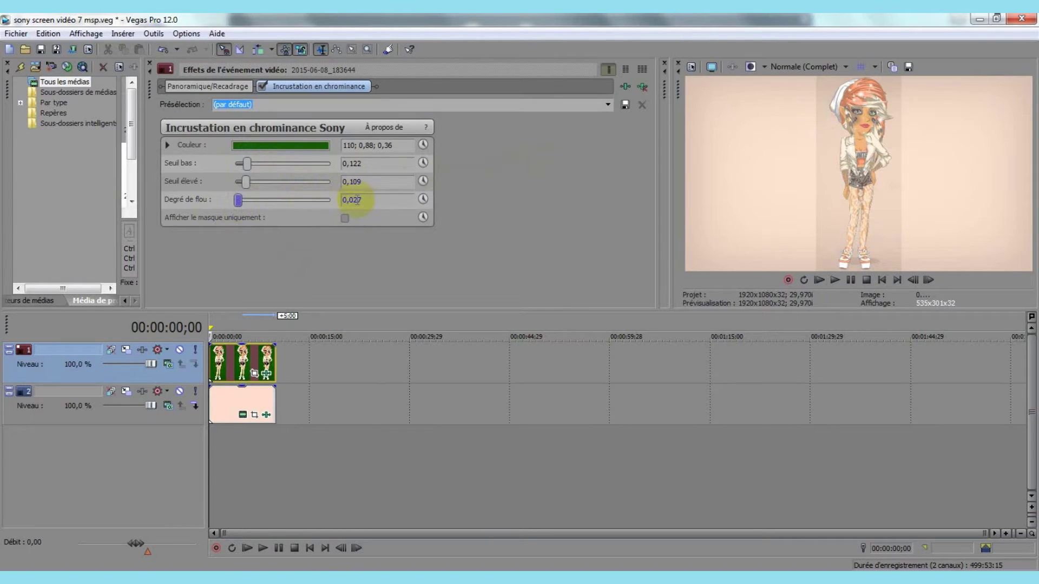
Step: Apply the habitude preset to the character clip's Incrustation en chrominance effect and close the effect settings
left_click(608, 105)
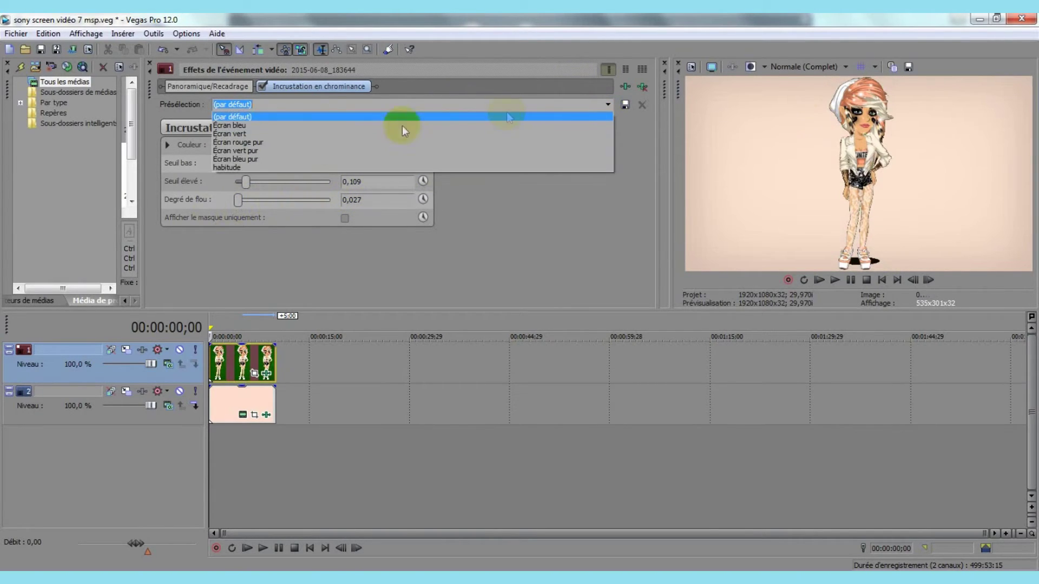
left_click(279, 168)
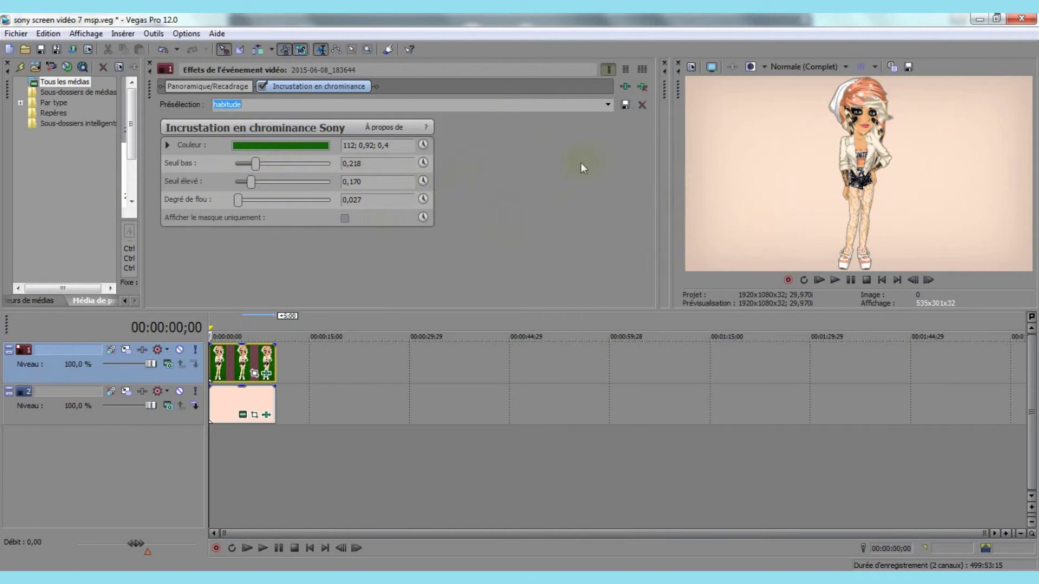
left_click(150, 63)
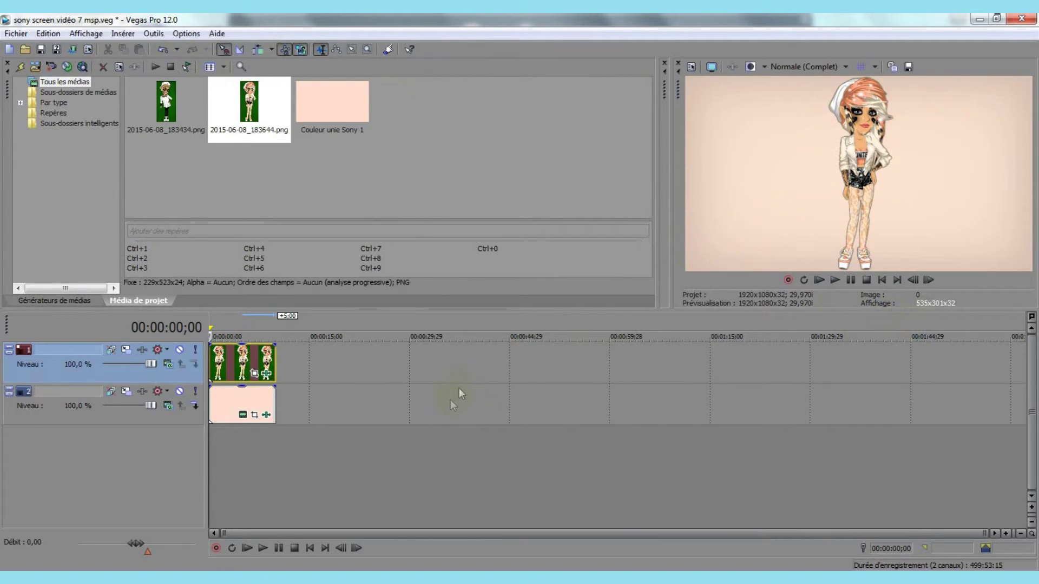
Step: Insert a video track between the character and the background and place a Blanc Couleur unie clip at its start
left_click(286, 401)
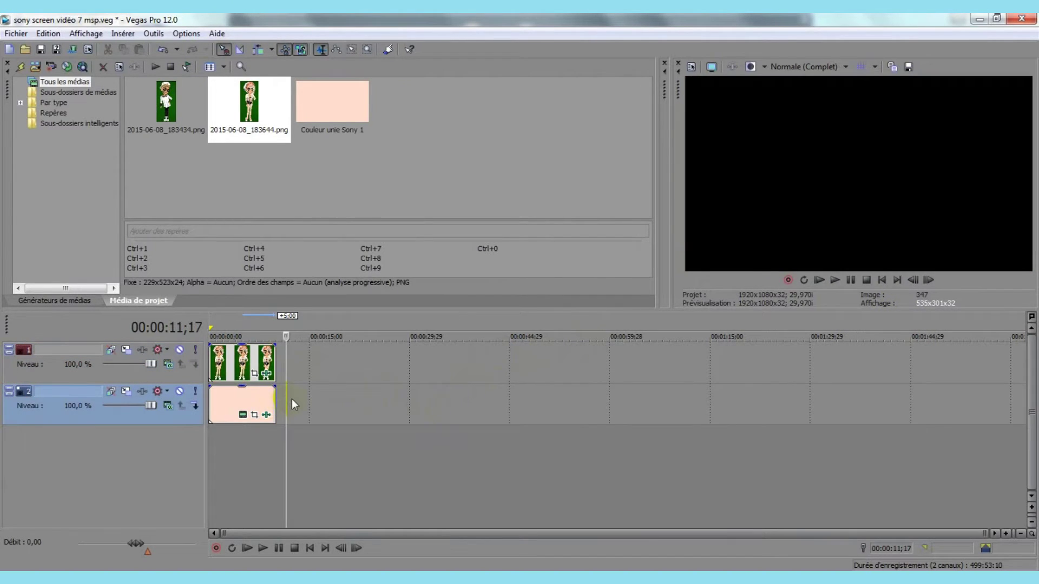
right_click(291, 398)
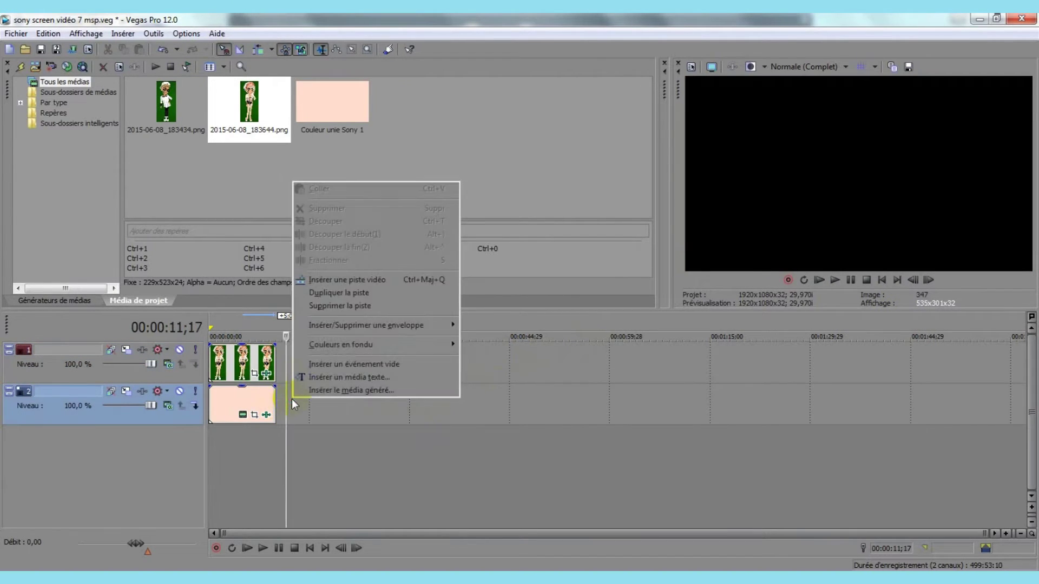
left_click(342, 280)
left_click(209, 392)
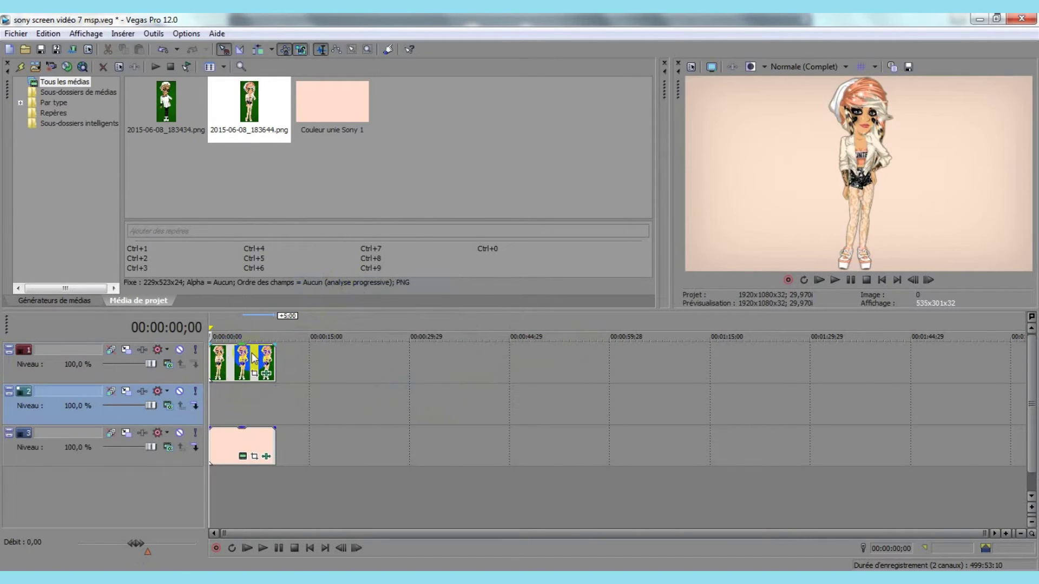
left_click(54, 301)
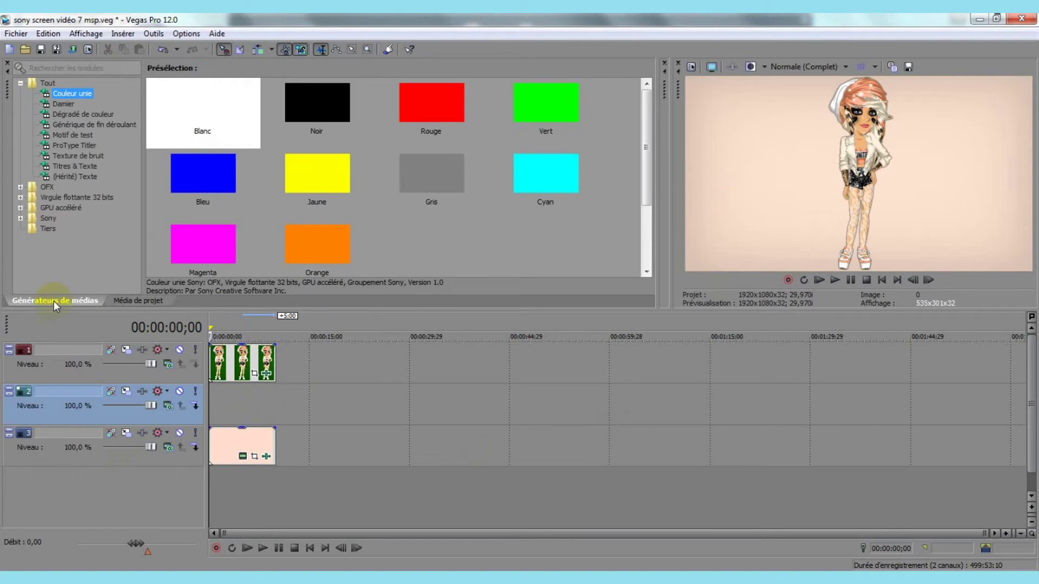
left_click_drag(179, 100, 213, 407)
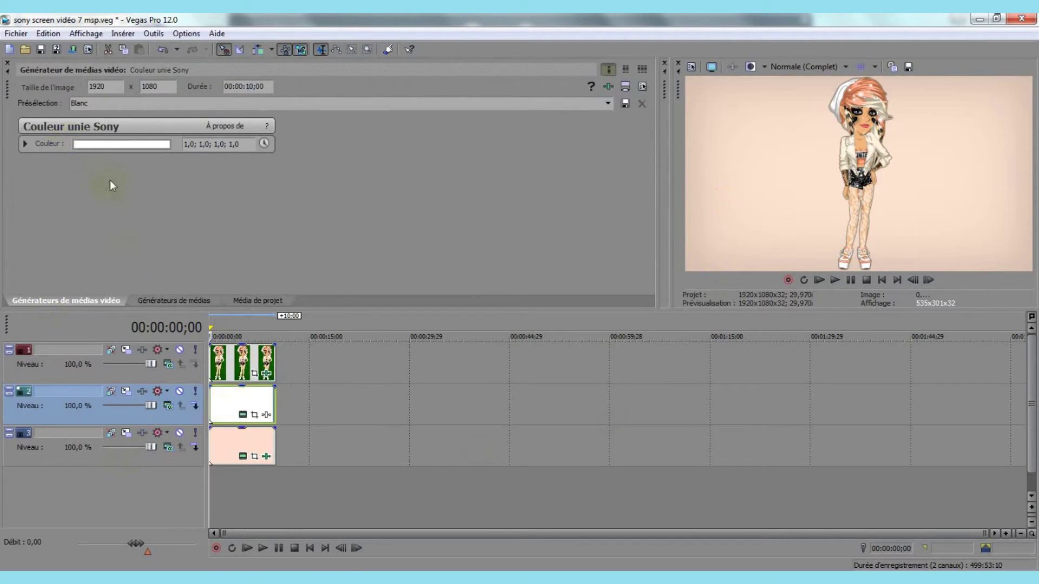
Step: Recolour the new solid clip to the peach 1,0; 0,73; 0,62 sampled from the character's hair, and close the generator settings
left_click(112, 144)
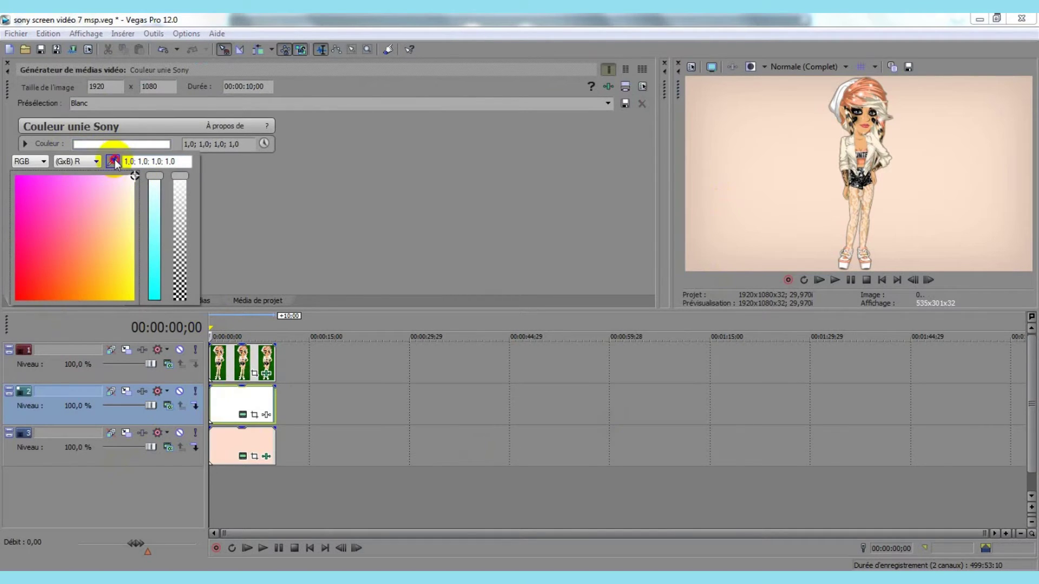
left_click(112, 161)
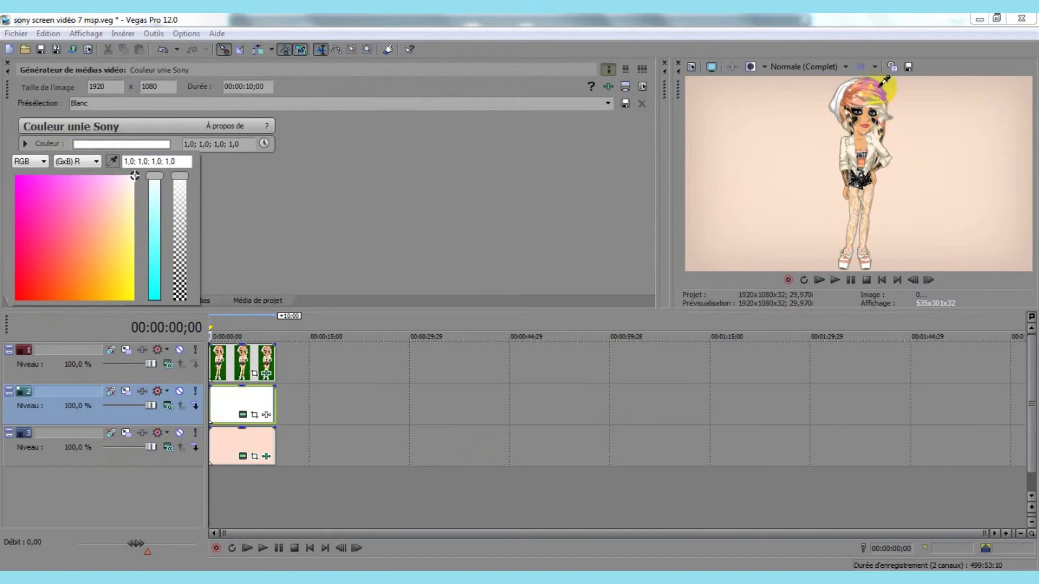
left_click(861, 102)
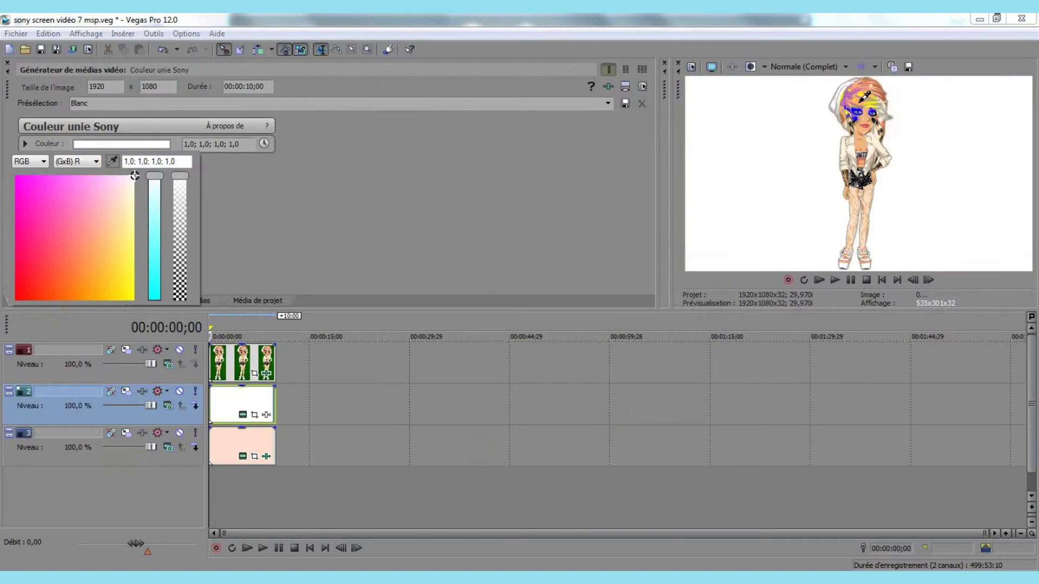
left_click(402, 216)
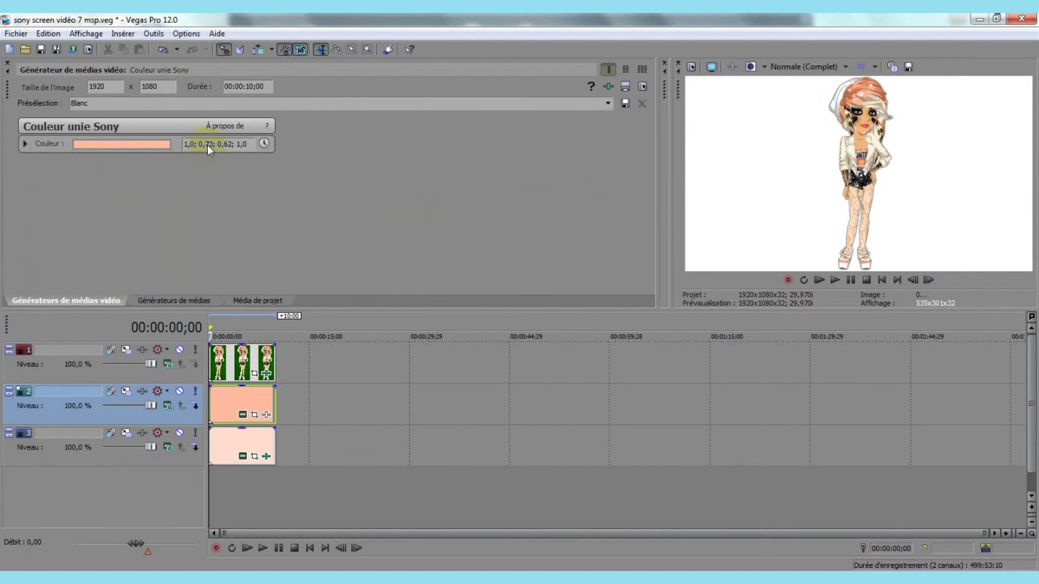
left_click(8, 63)
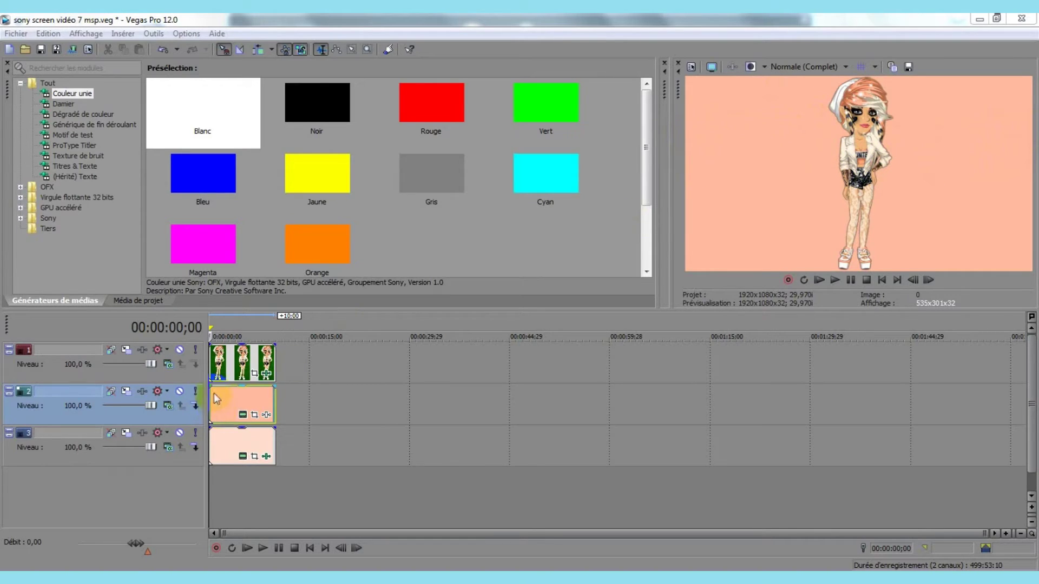
Step: Enable the mask on the darker peach clip and draw a thin rectangular band extending past both sides of the frame's upper part
left_click(255, 415)
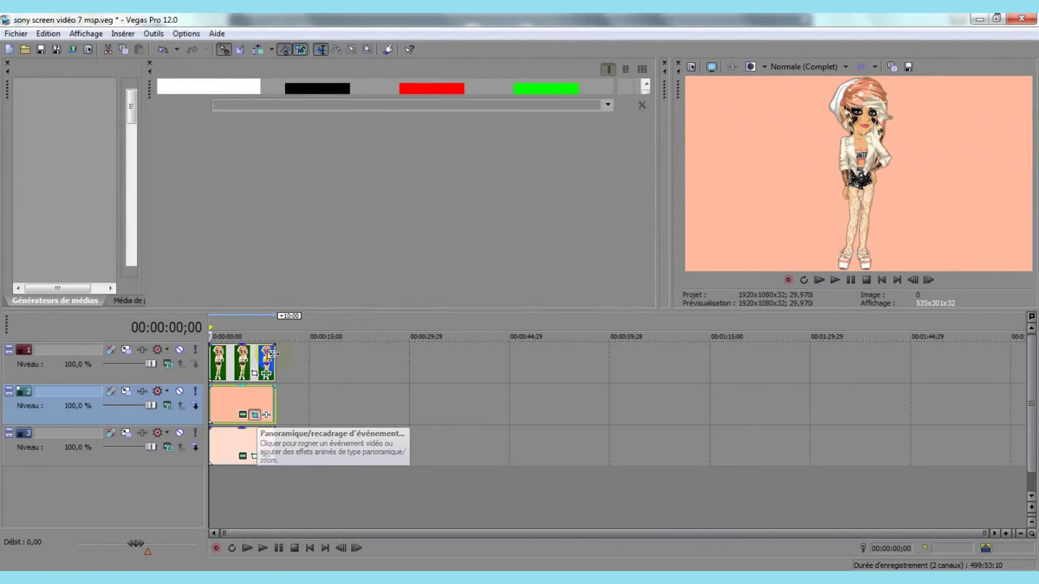
left_click(179, 271)
left_click(168, 270)
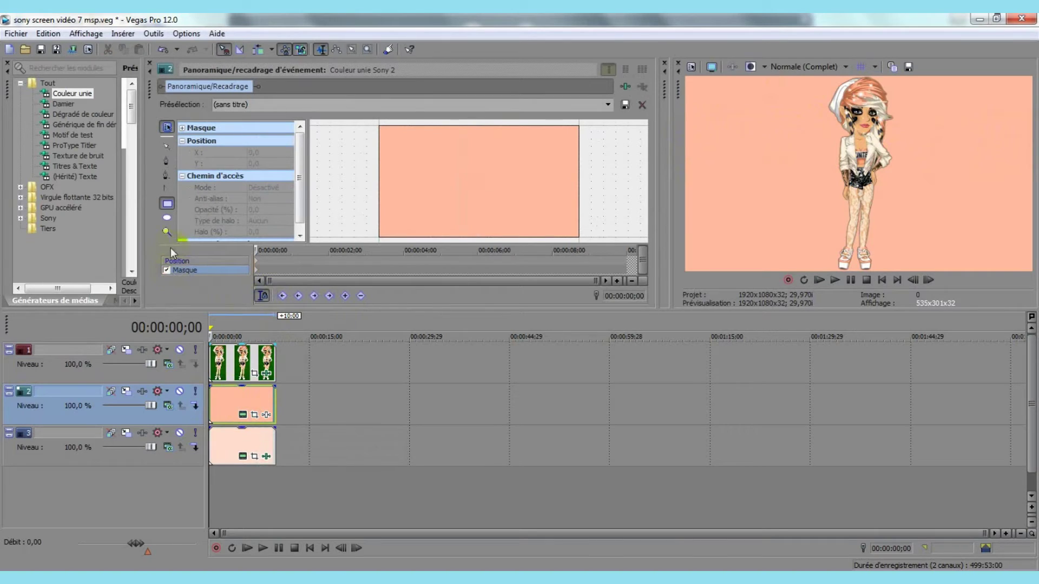
left_click(167, 205)
left_click_drag(385, 150, 613, 156)
left_click_drag(348, 151, 348, 151)
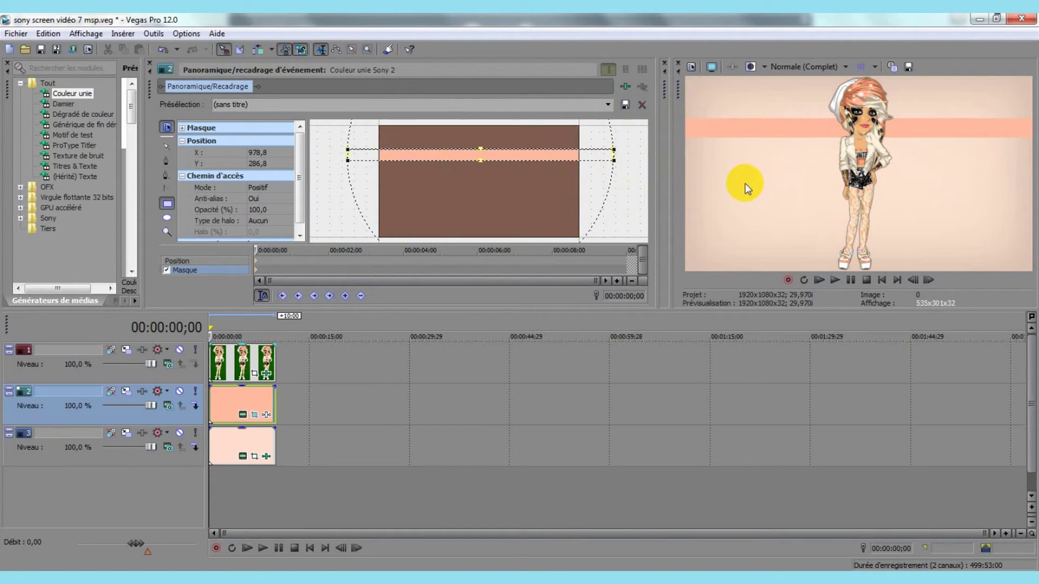
Step: Thicken the peach band's mask, shorten it to end near the frame's centre behind the character, and close the crop settings
left_click_drag(479, 154, 477, 164)
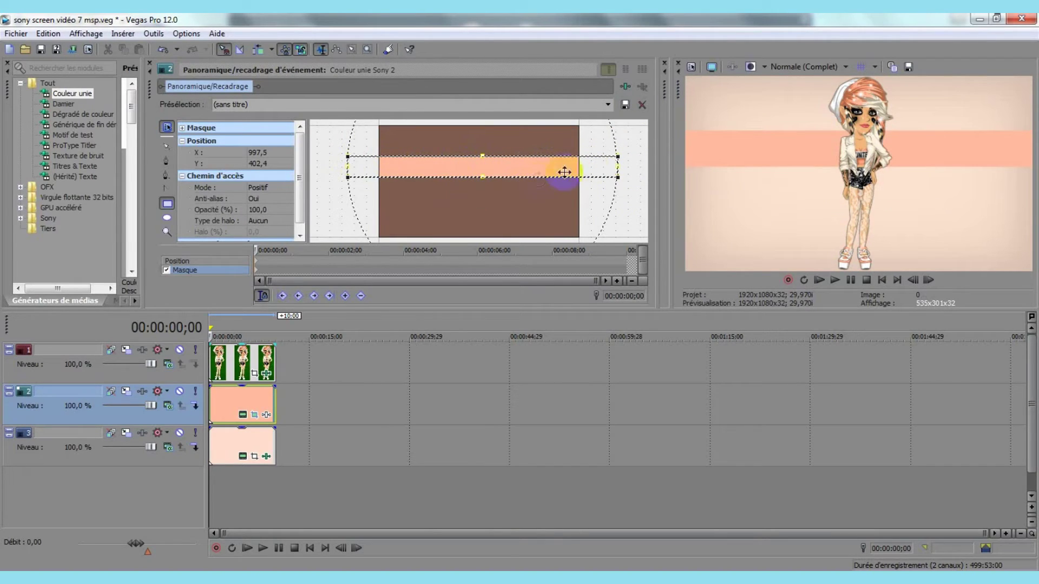
left_click_drag(619, 167, 482, 162)
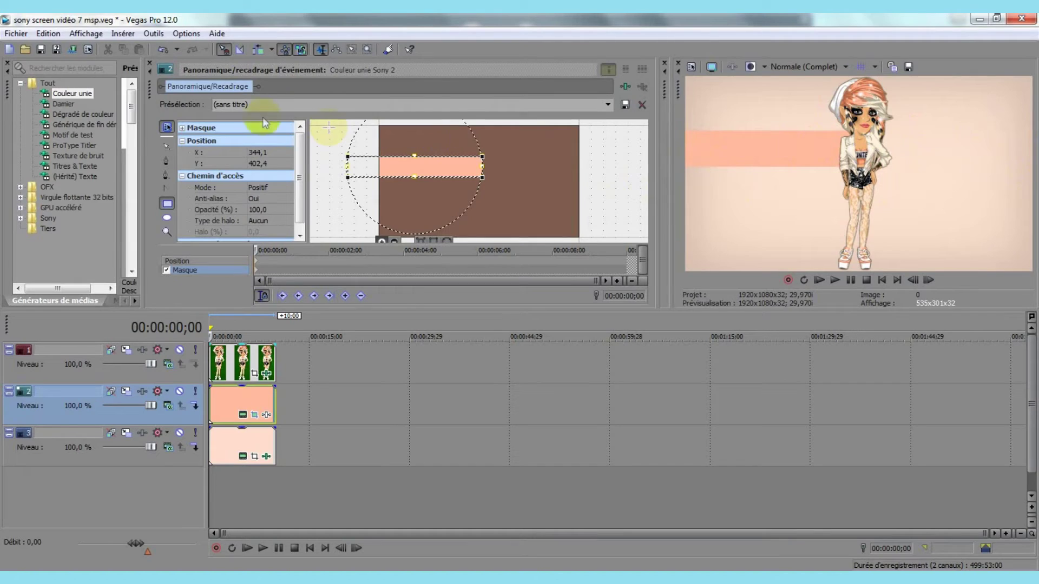
left_click(151, 63)
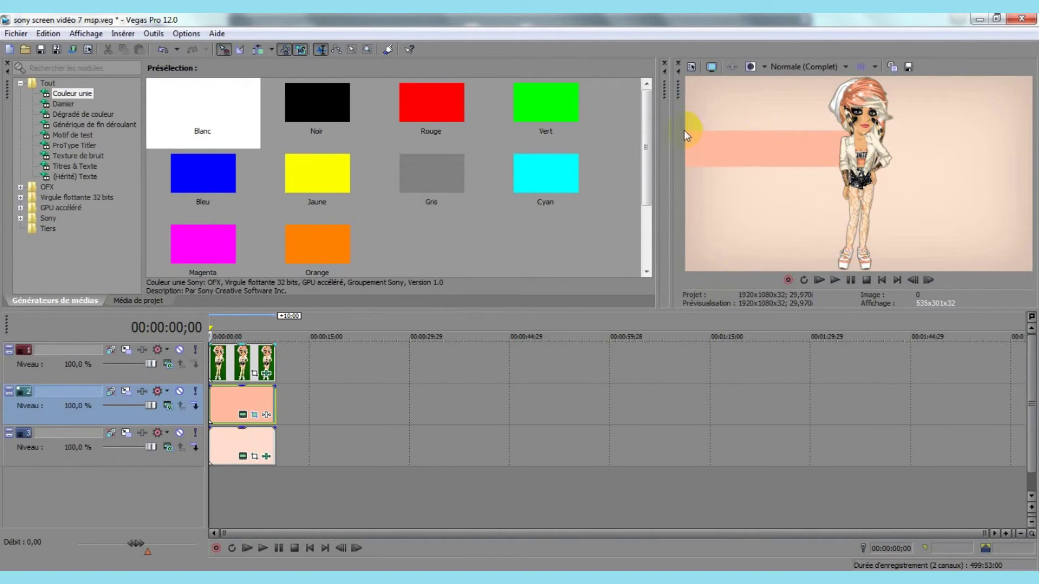
Step: Insert a video track directly above the background, place a Blanc Couleur unie clip at its start, and close the generator settings
right_click(284, 440)
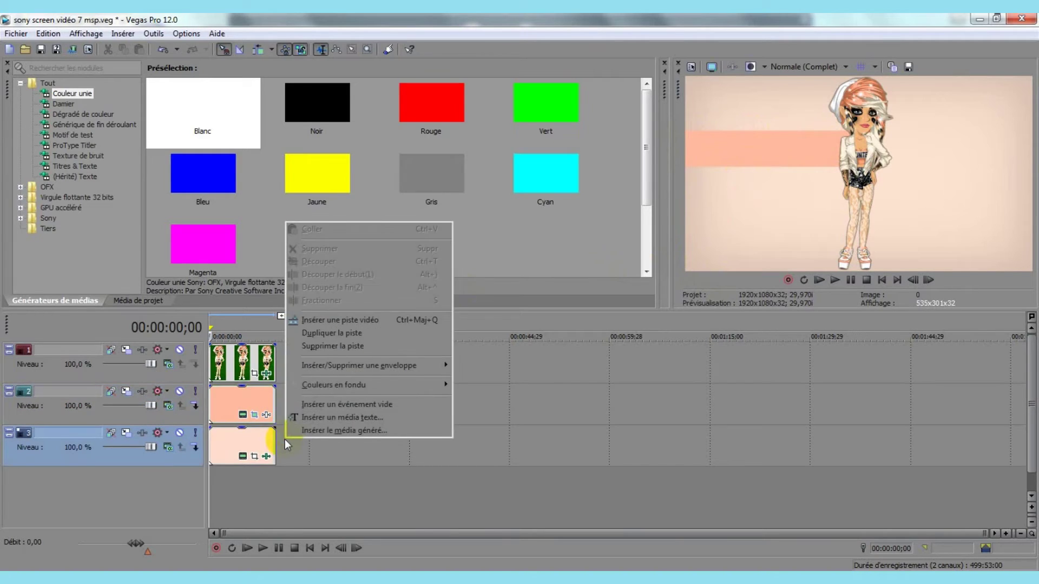
left_click(304, 322)
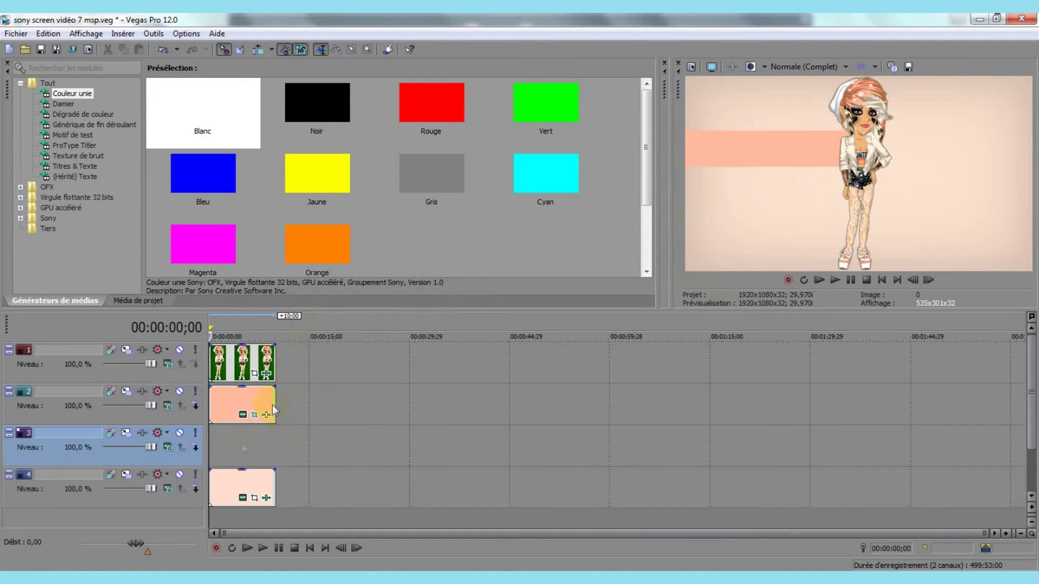
left_click_drag(180, 107, 213, 446)
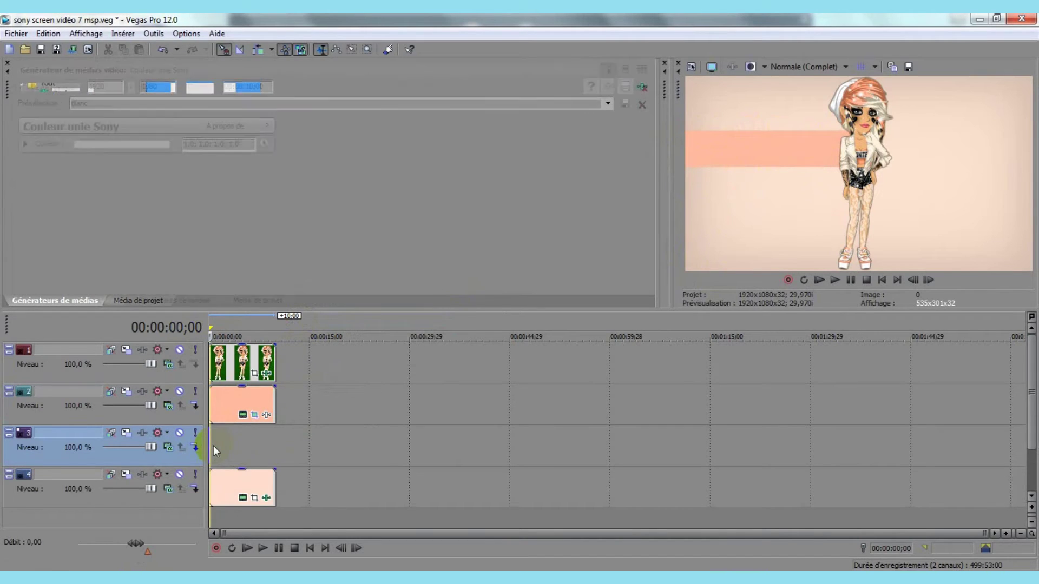
left_click(8, 63)
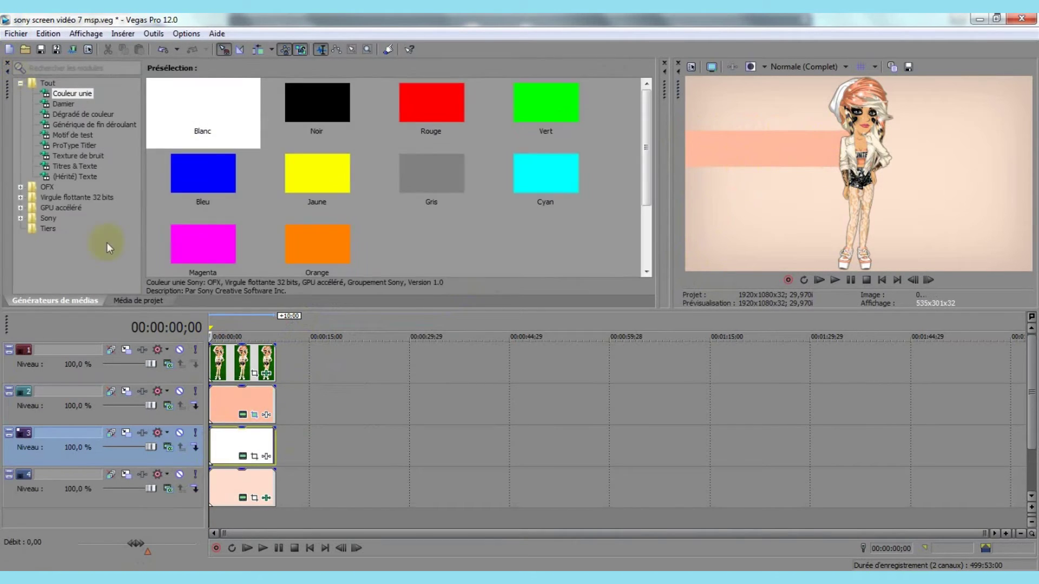
Step: Enable the mask on the white clip and draw a very thin rectangle across the frame just above the peach band
left_click(255, 457)
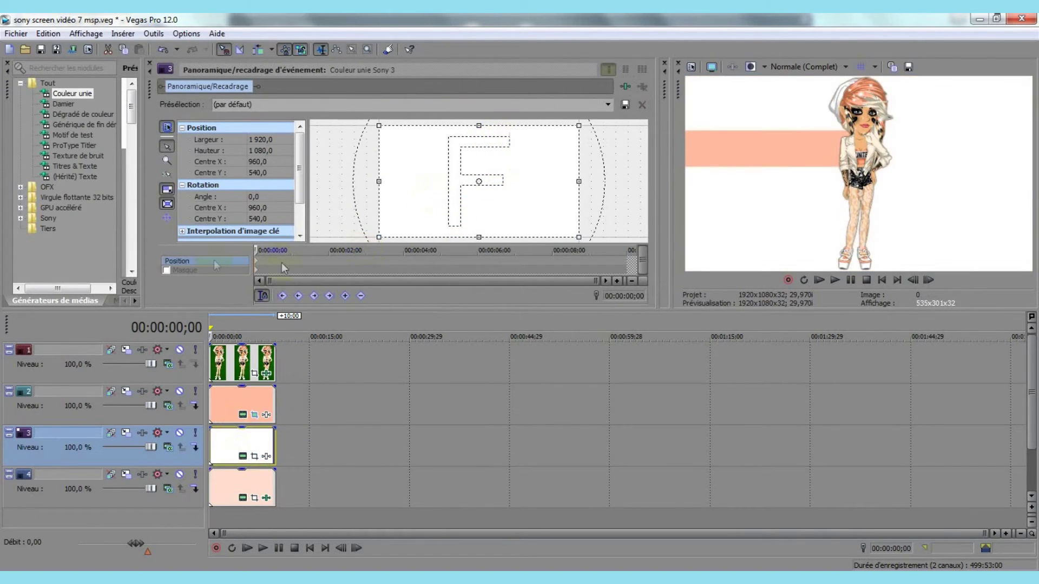
left_click(184, 270)
left_click(166, 271)
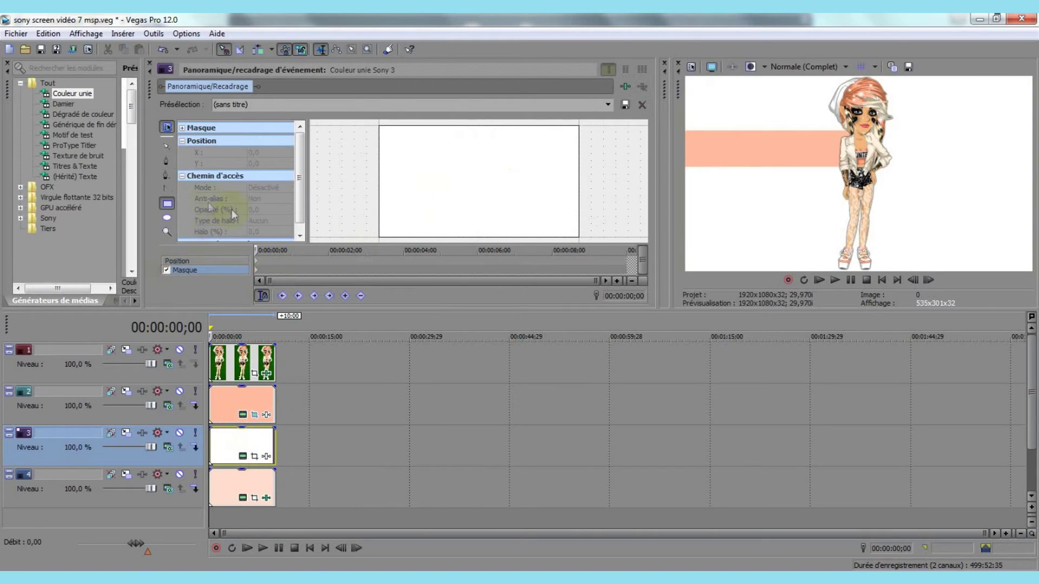
left_click(168, 205)
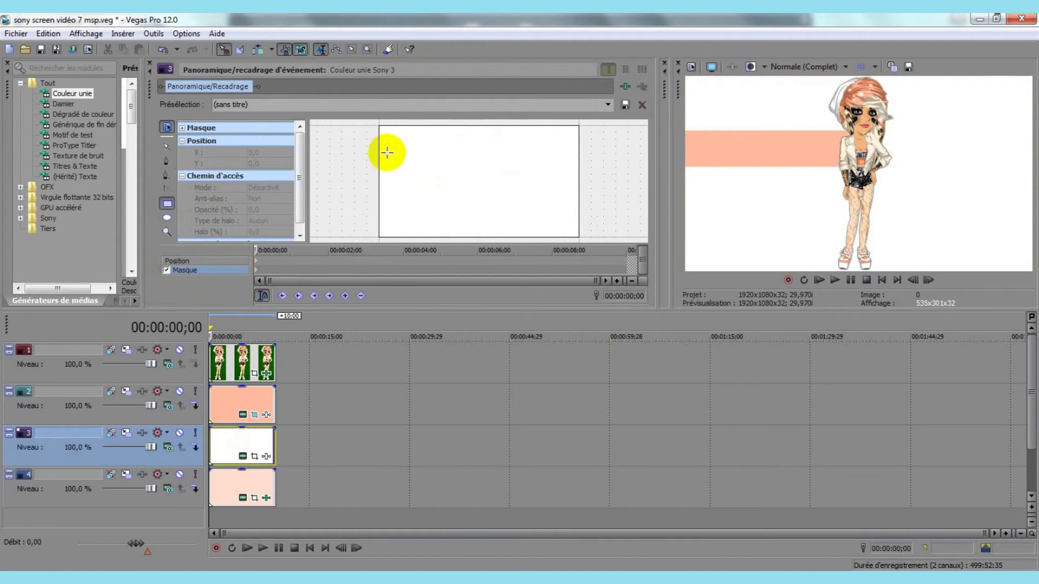
left_click_drag(384, 153, 583, 153)
left_click_drag(520, 238, 521, 224)
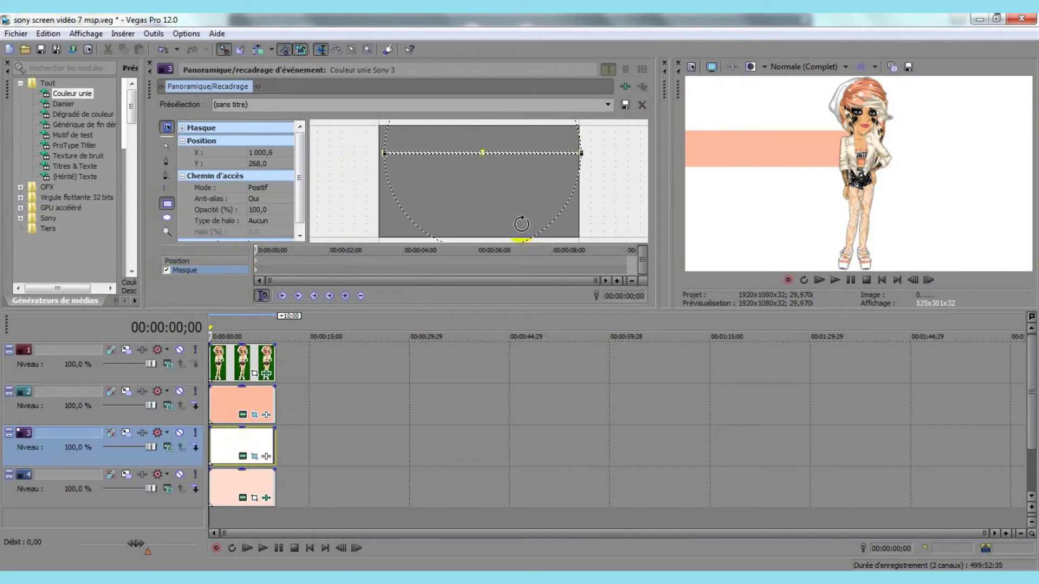
Step: Extend the white line's mask past the frame's left edge, shorten its other end to behind the character, and close the crop settings
left_click(385, 152)
left_click_drag(383, 153, 348, 154)
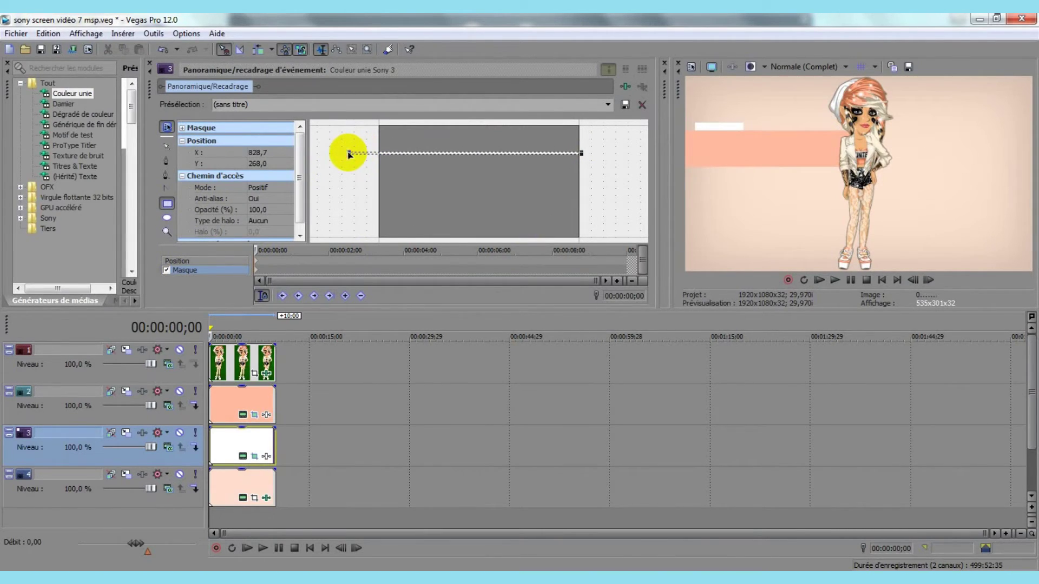
left_click(582, 154)
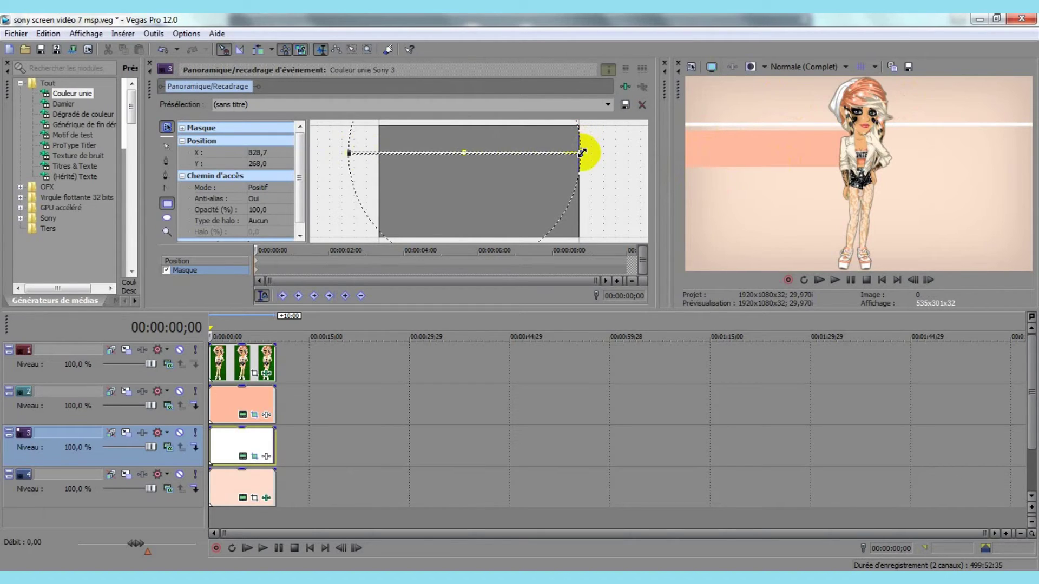
left_click_drag(581, 152, 487, 152)
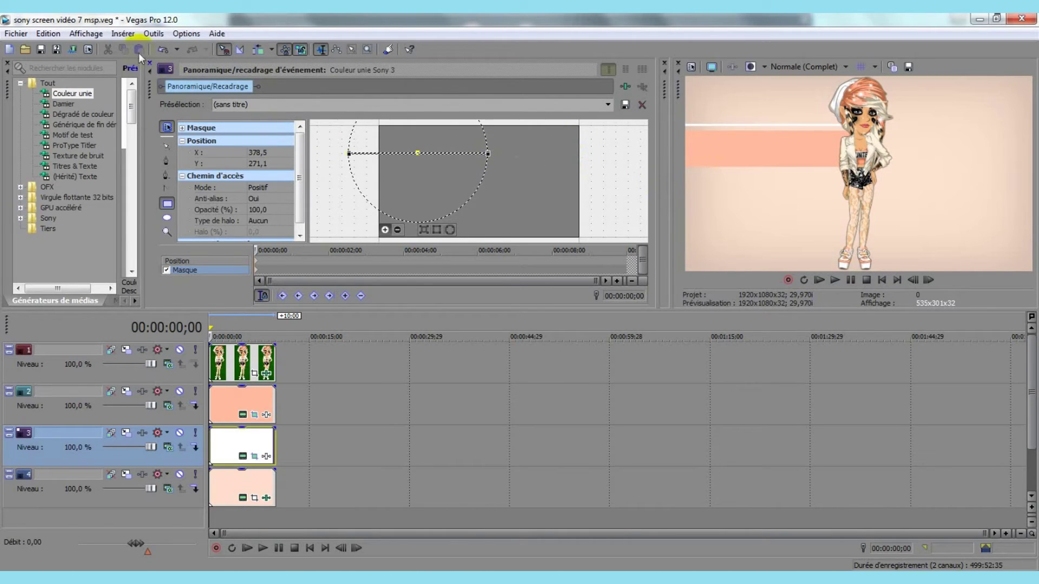
left_click(150, 64)
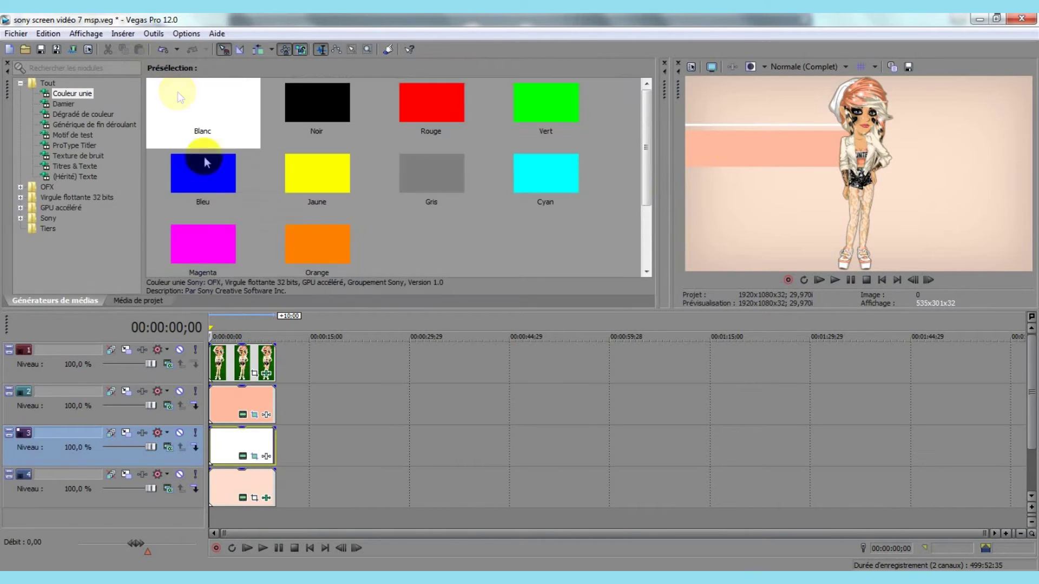
Step: Lower the white line onto the peach band's upper edge with track motion, setting Y to -20,80, and close the track motion settings
left_click(127, 433)
left_click_drag(489, 114, 302, 174)
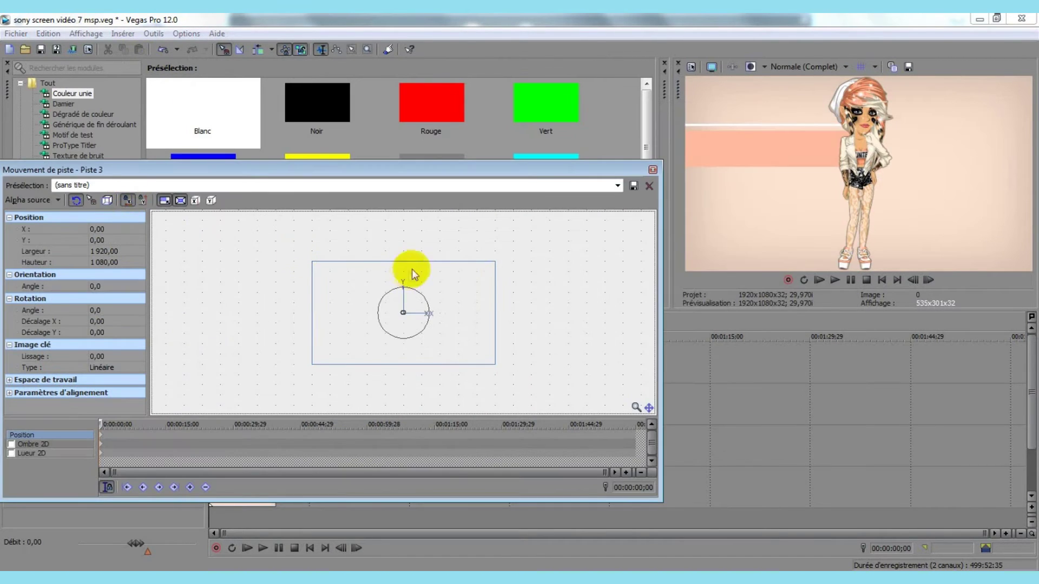
left_click(462, 263)
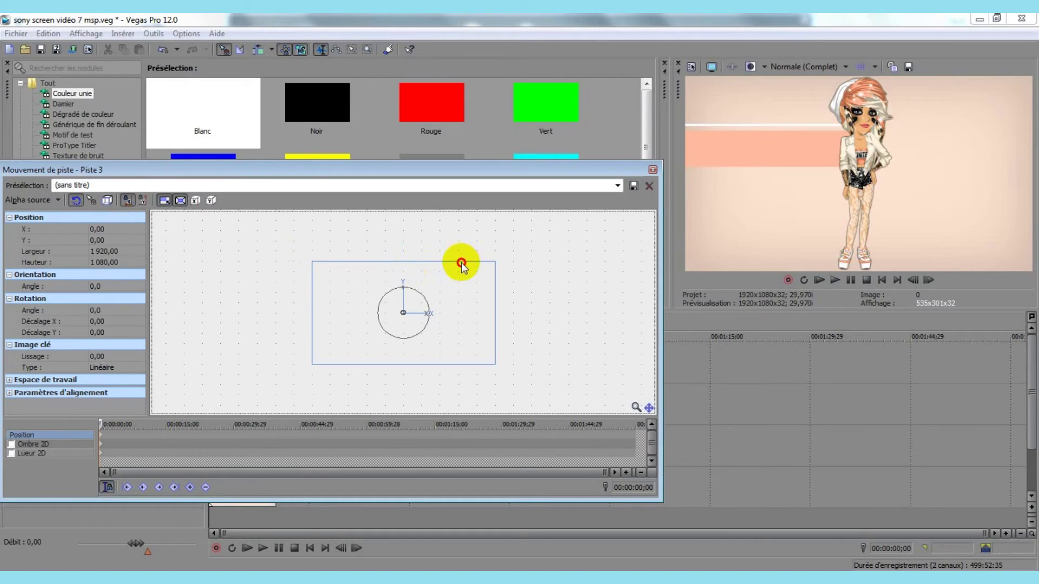
left_click_drag(461, 264, 462, 268)
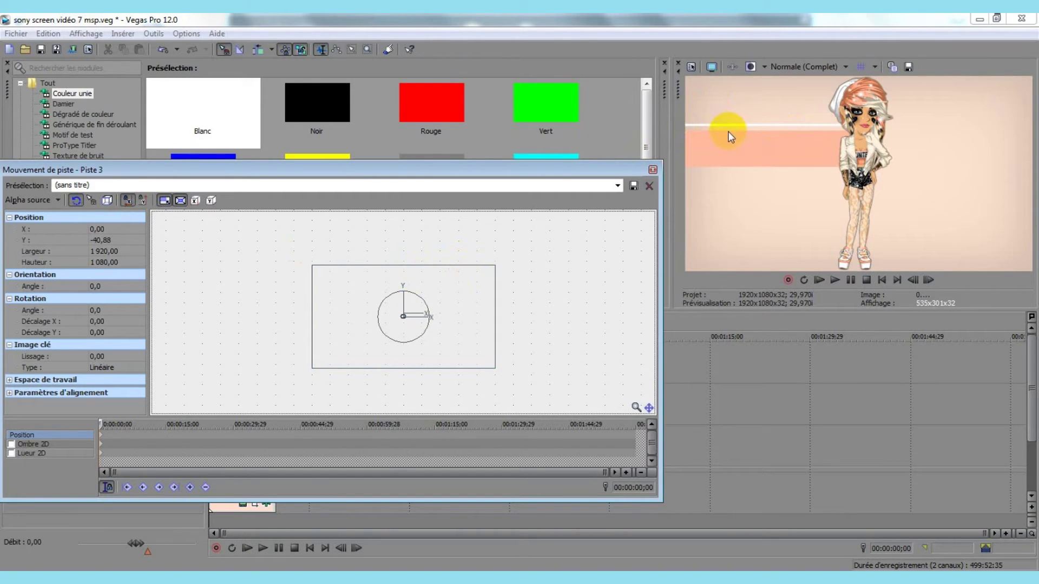
key("ctrl+z")
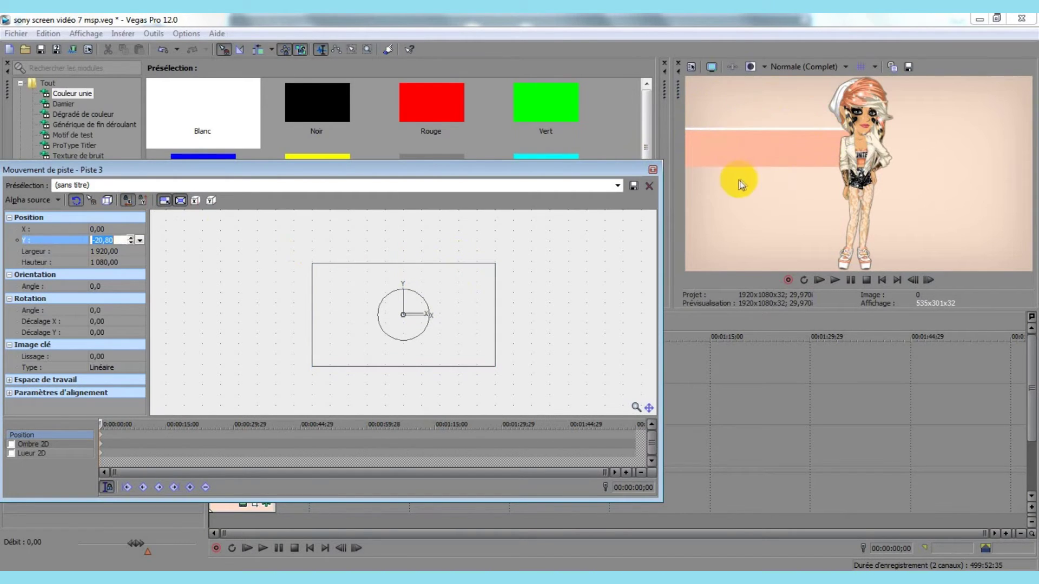
left_click(651, 170)
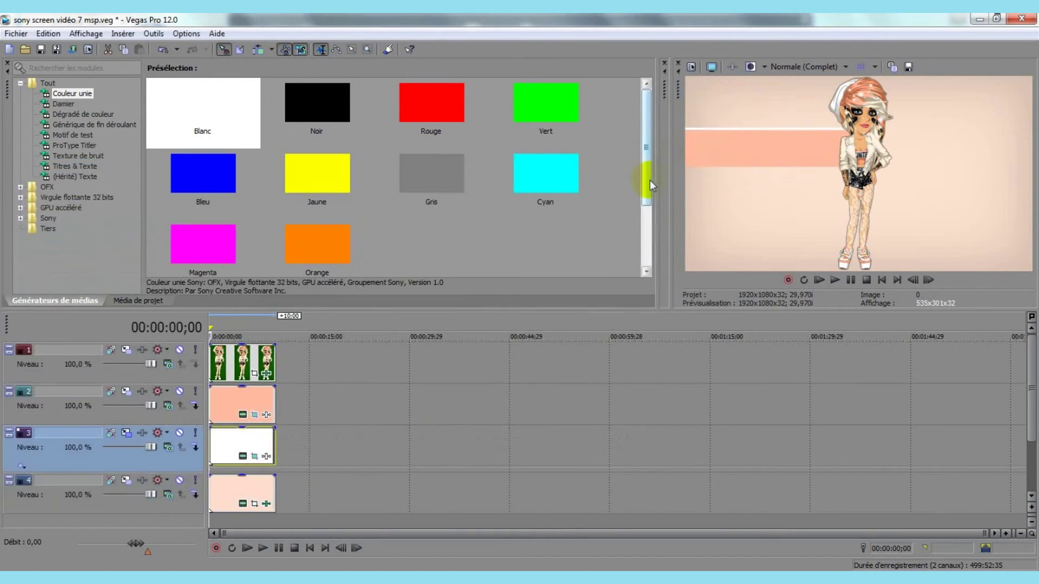
Step: Insert a video track directly above the background and paste a copy of the white line clip at its start
right_click(284, 485)
left_click(317, 365)
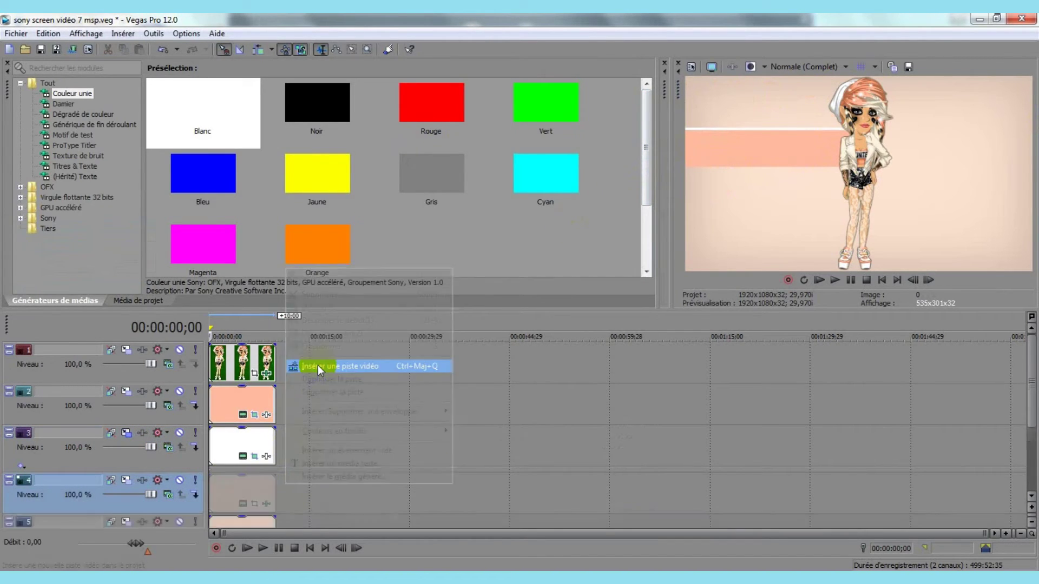
right_click(232, 450)
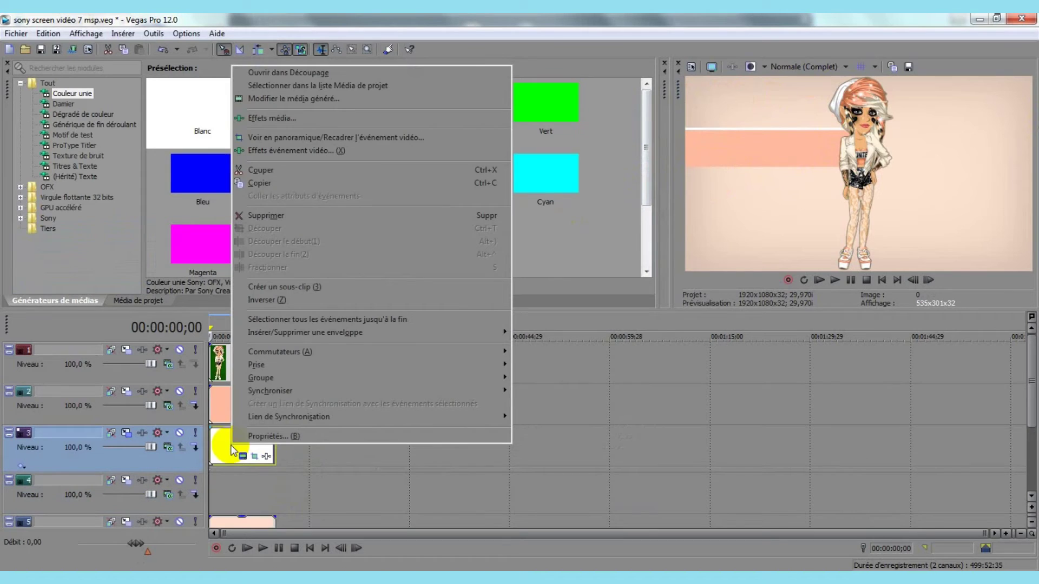
left_click(279, 184)
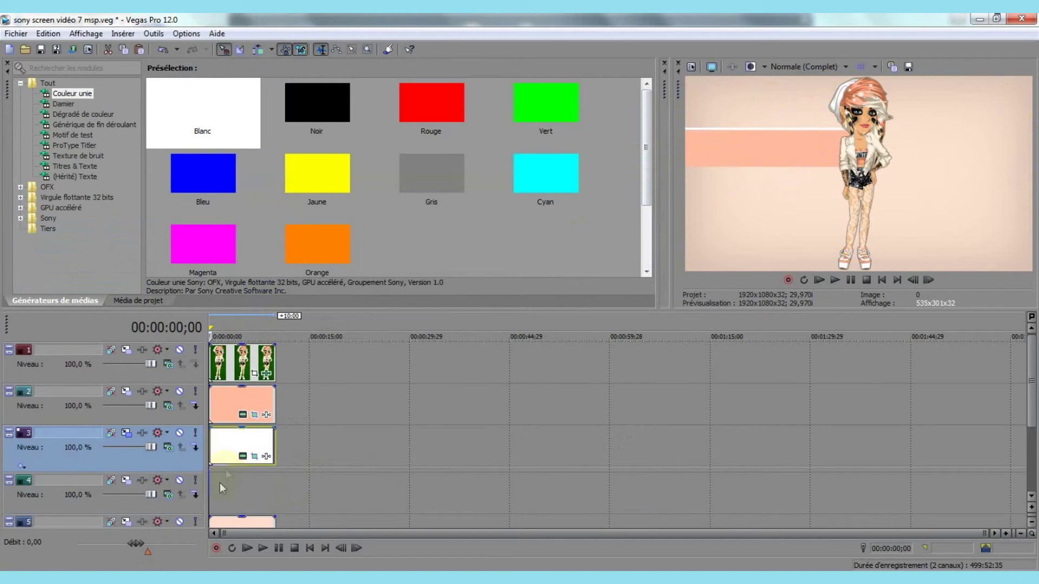
right_click(212, 486)
left_click(223, 277)
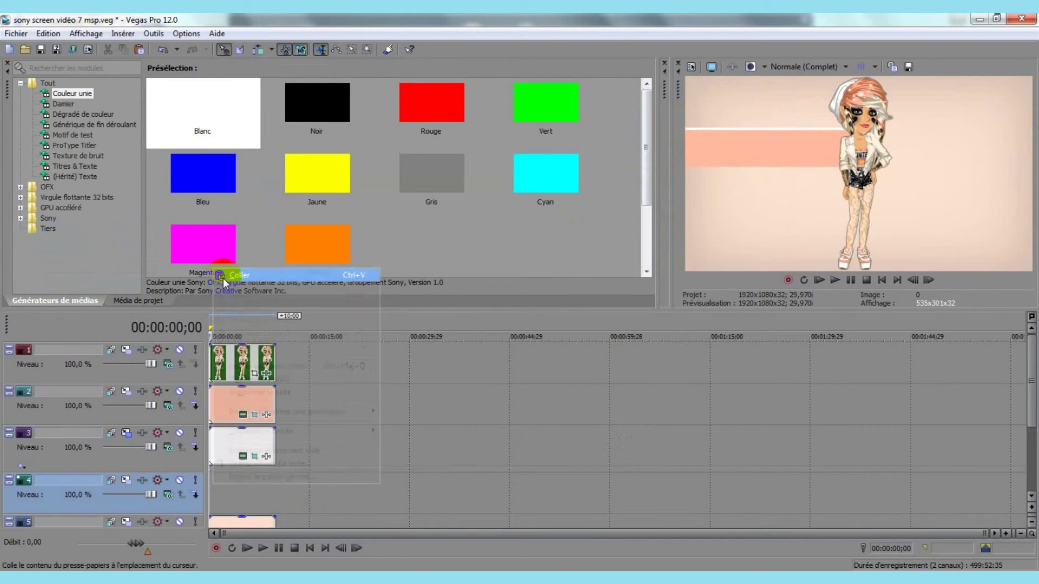
left_click(627, 263)
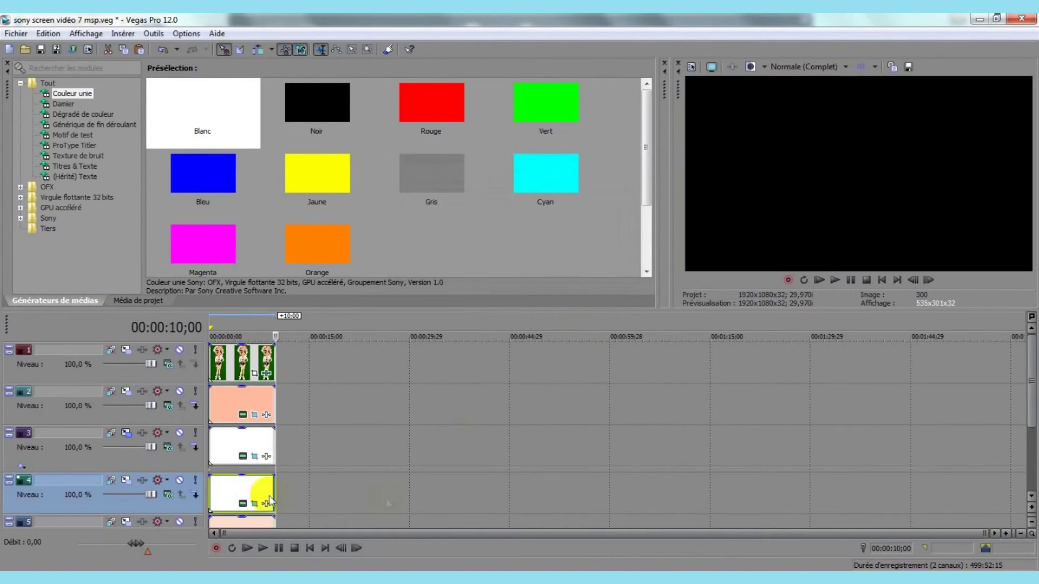
Step: Move the copied white line down to the peach band's lower edge with track motion and close the track motion settings
left_click(128, 481)
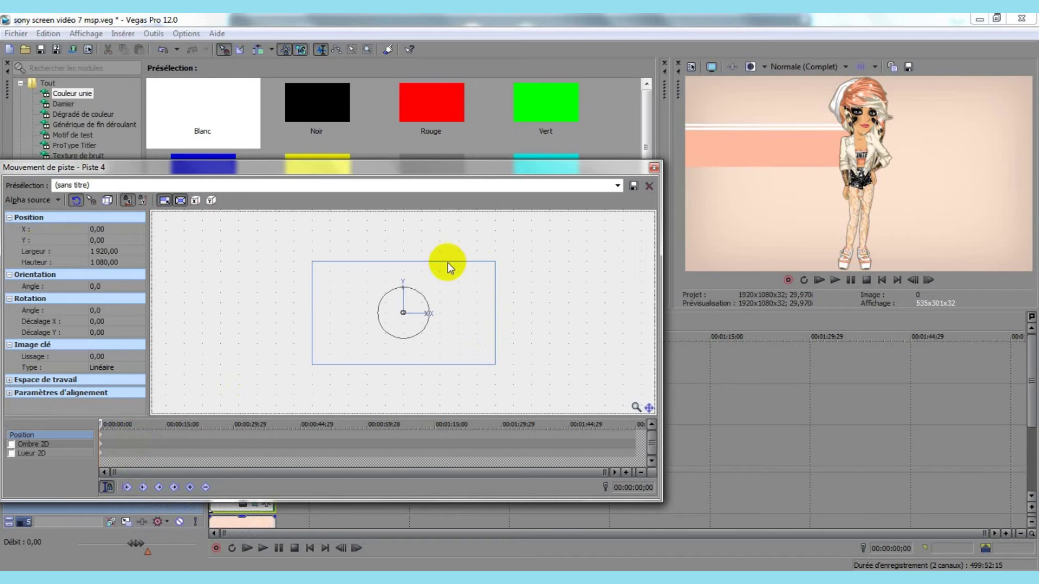
left_click_drag(447, 262, 449, 278)
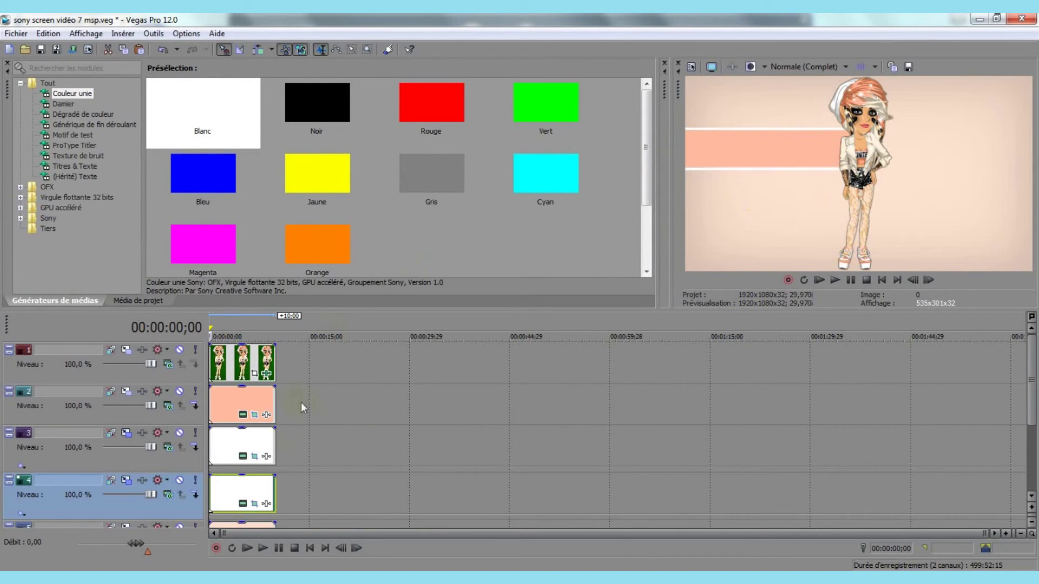
Step: Insert a video track directly below the character track and add a text media clip at its start
left_click(282, 393)
right_click(282, 393)
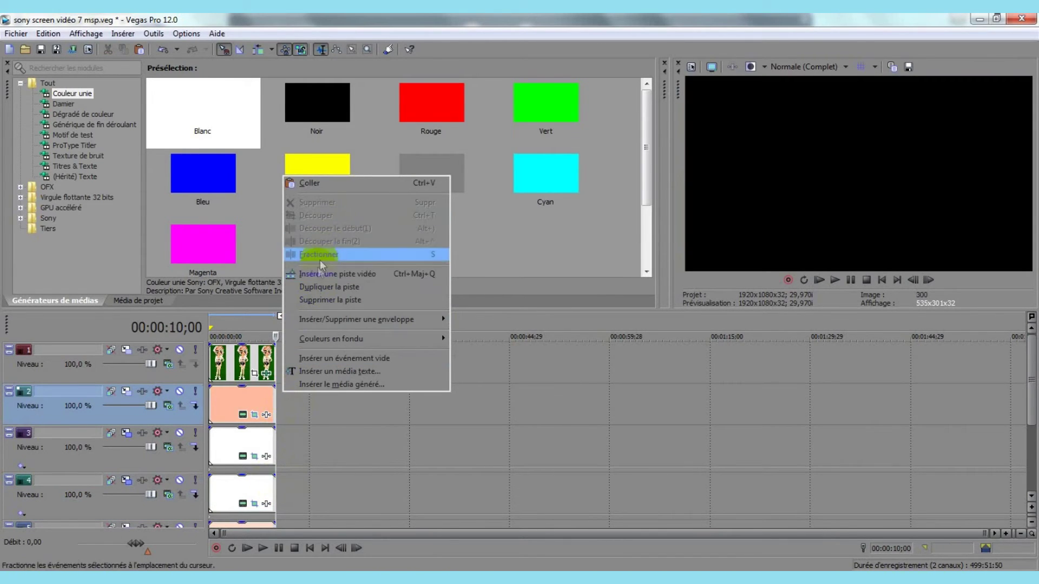
left_click(318, 273)
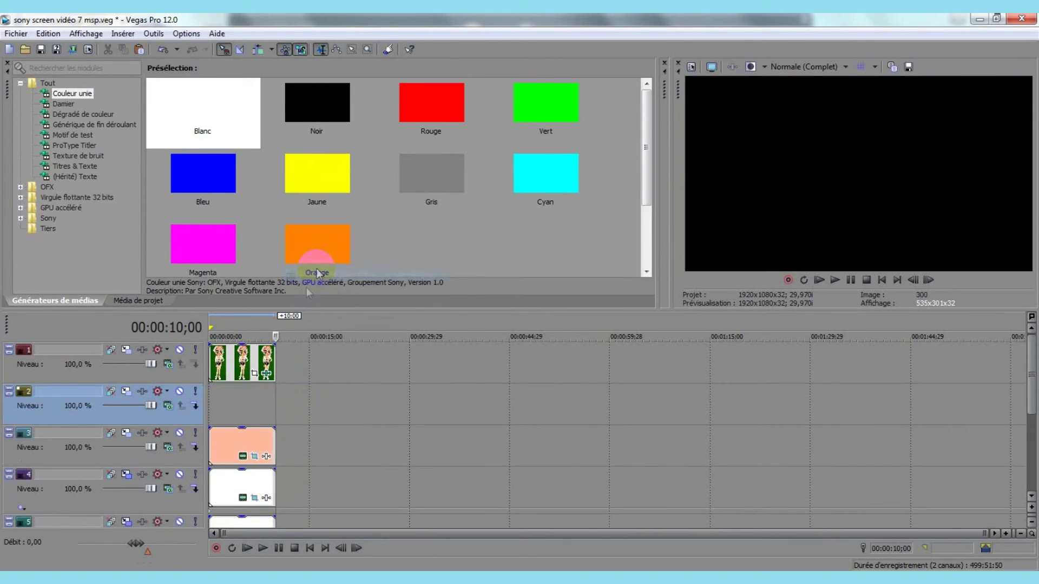
left_click(210, 392)
right_click(219, 401)
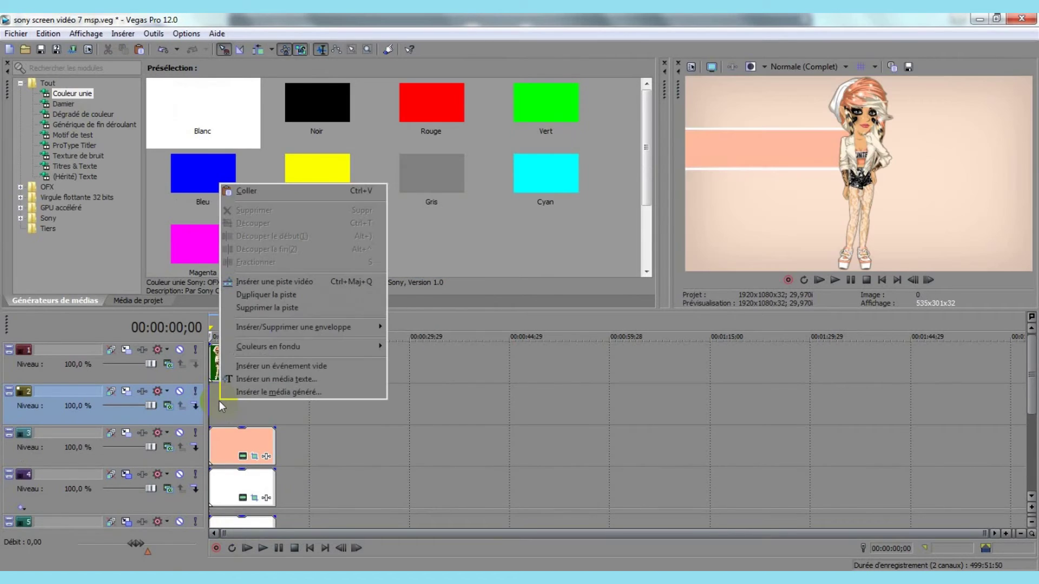
left_click(251, 379)
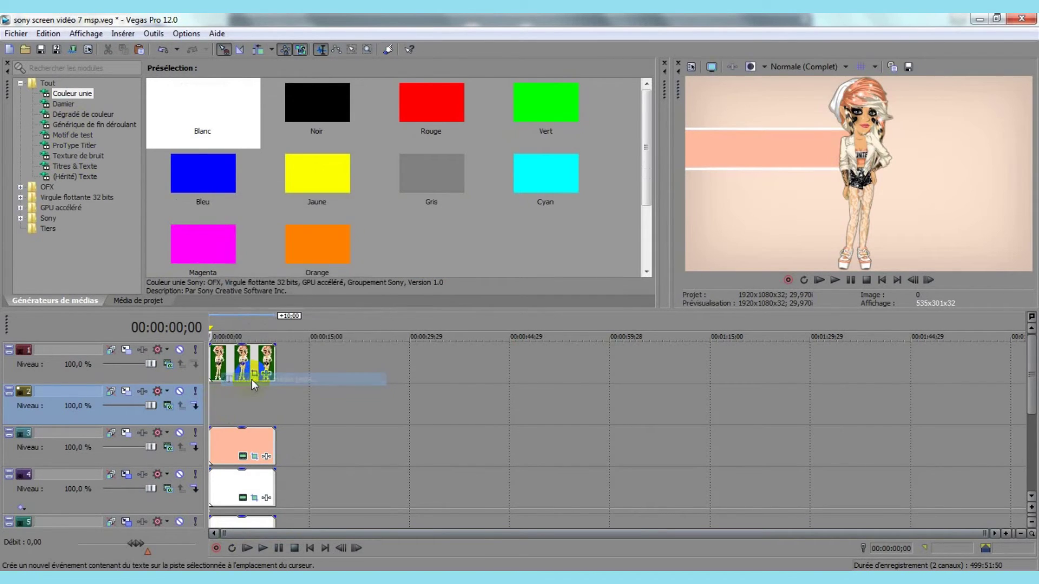
Step: Replace the sample text with "want" and set its font to Casual
left_click_drag(319, 214, 65, 195)
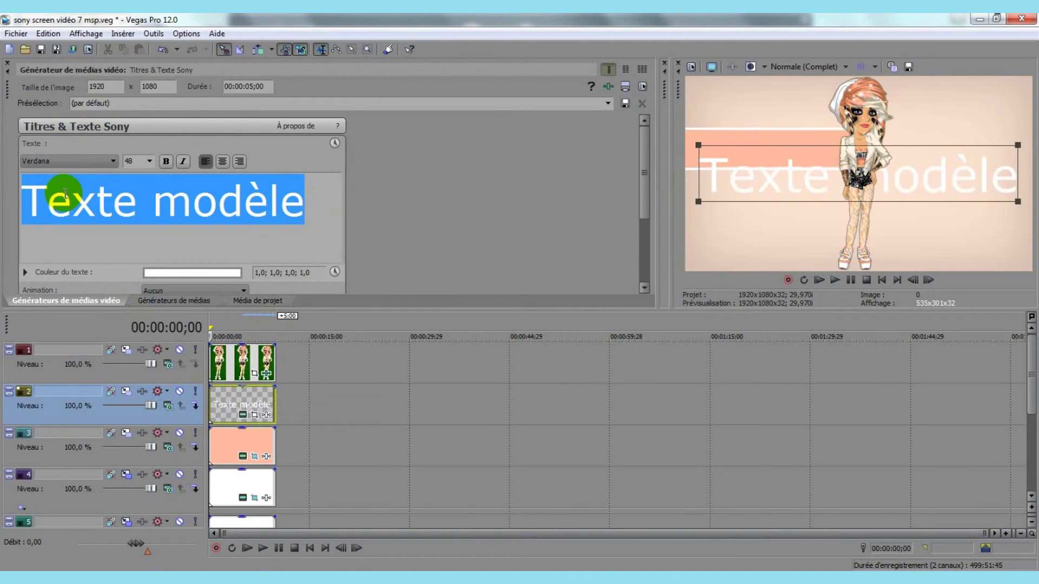
key("BackSpace")
type("want")
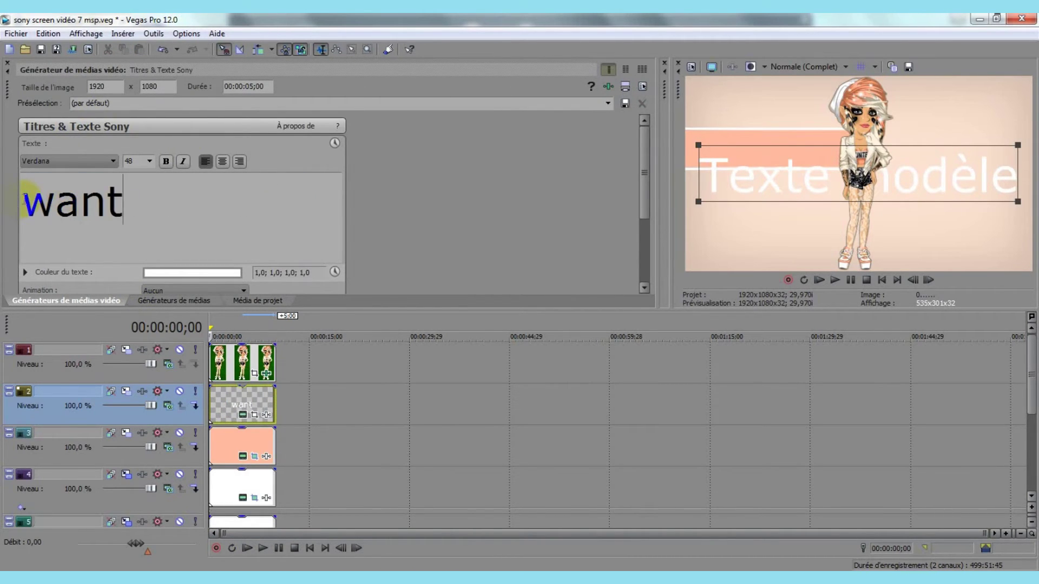
left_click_drag(24, 199, 136, 201)
left_click(113, 161)
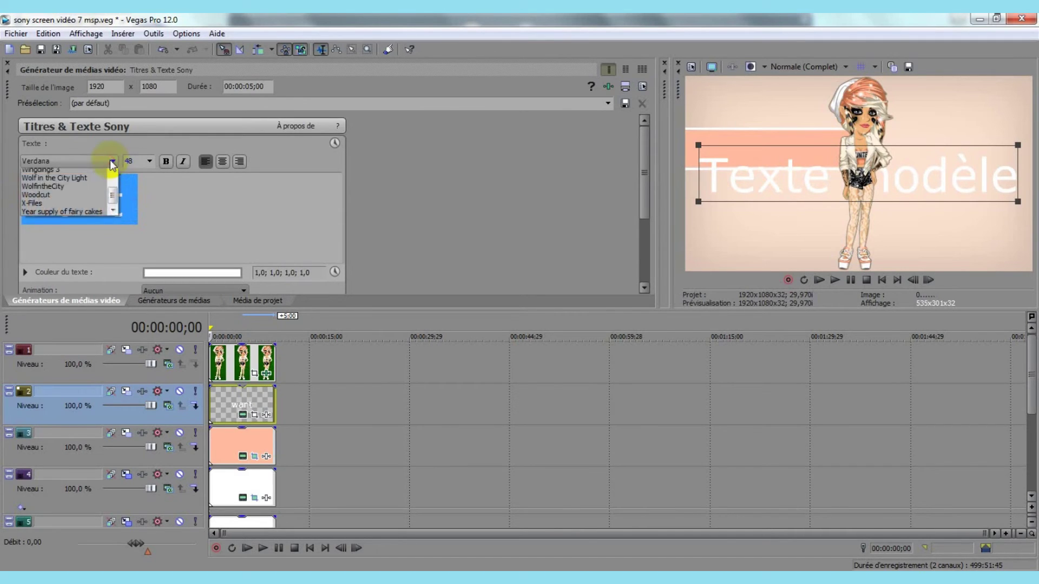
left_click_drag(112, 402, 112, 247)
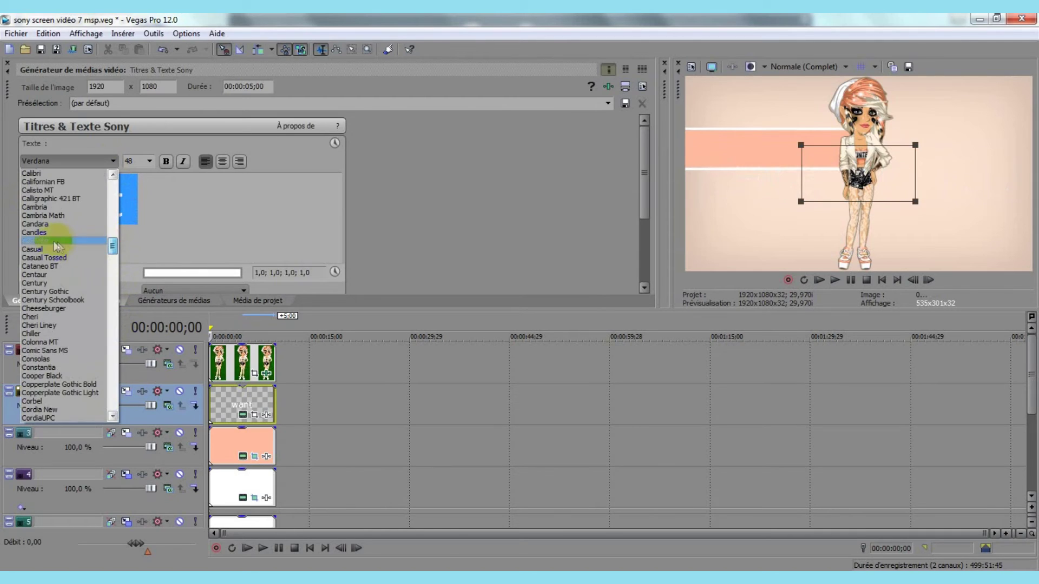
left_click(39, 250)
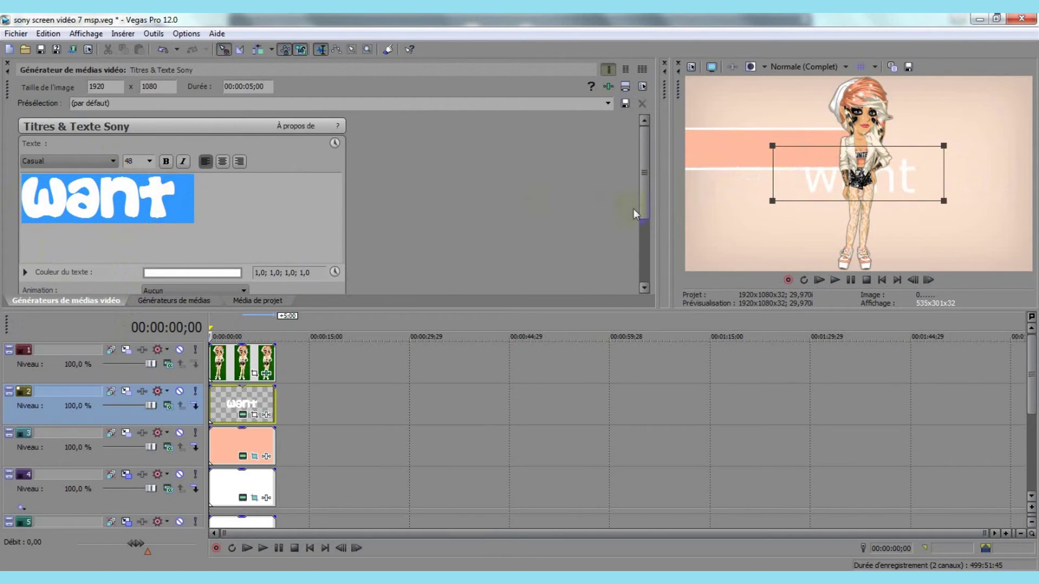
Step: Give the "want" text a black outline with a width of about 6,122, and close the text generator settings
left_click_drag(644, 211, 624, 261)
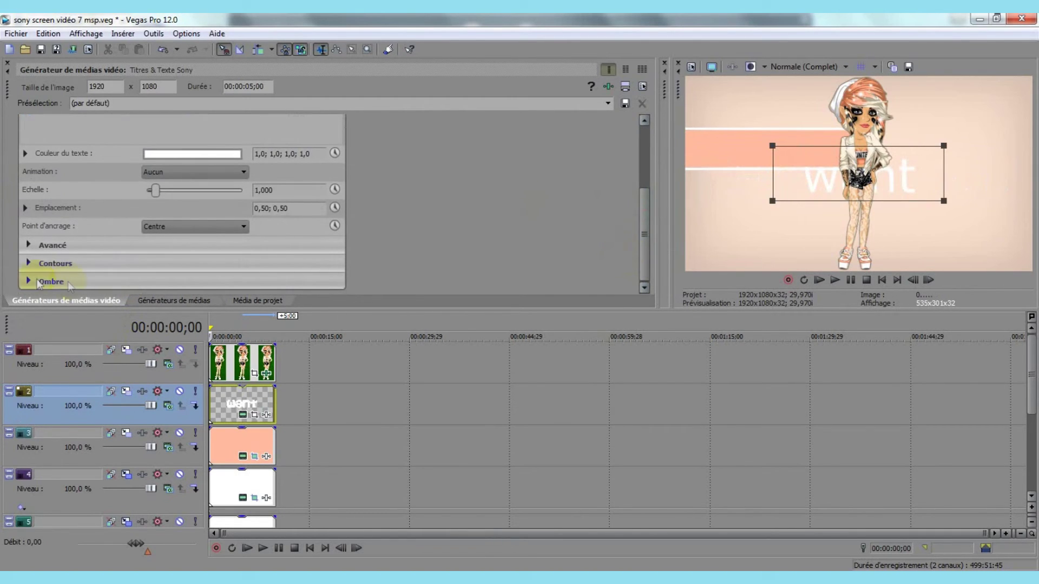
left_click_drag(646, 227, 626, 278)
left_click(165, 266)
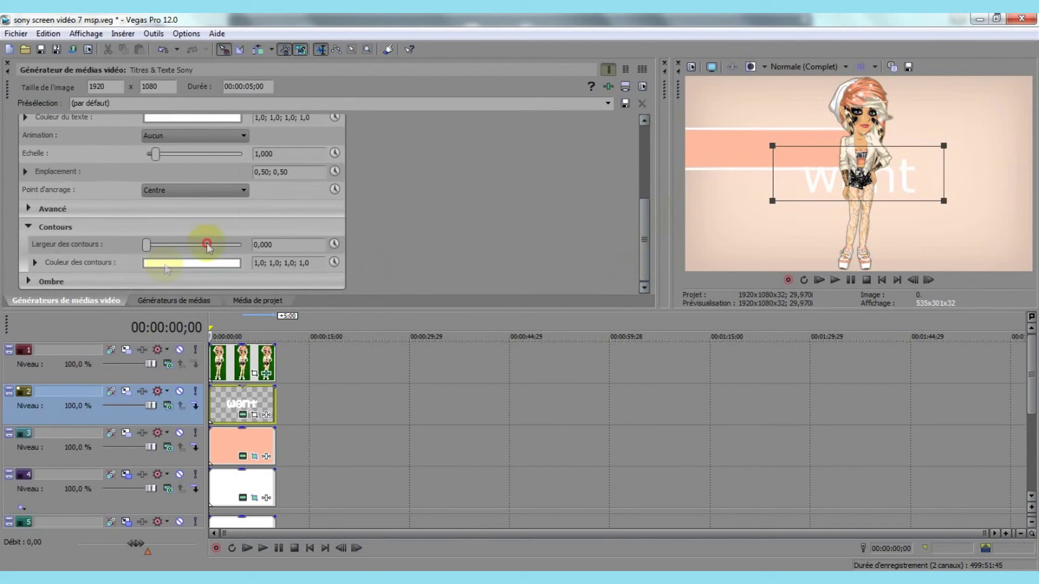
left_click(232, 331)
left_click(224, 416)
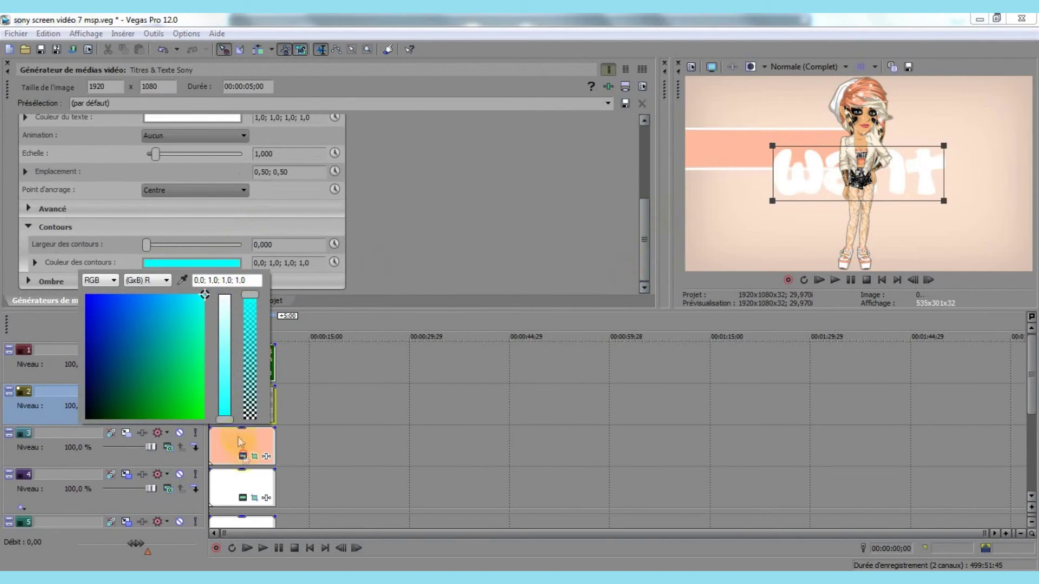
left_click_drag(196, 301, 4, 469)
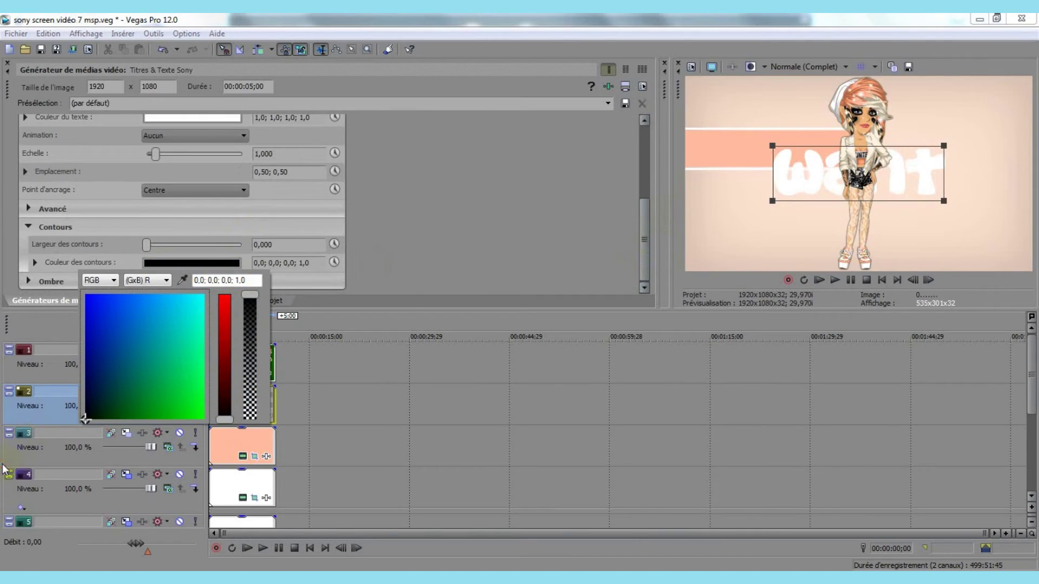
left_click(536, 177)
left_click_drag(148, 245, 212, 251)
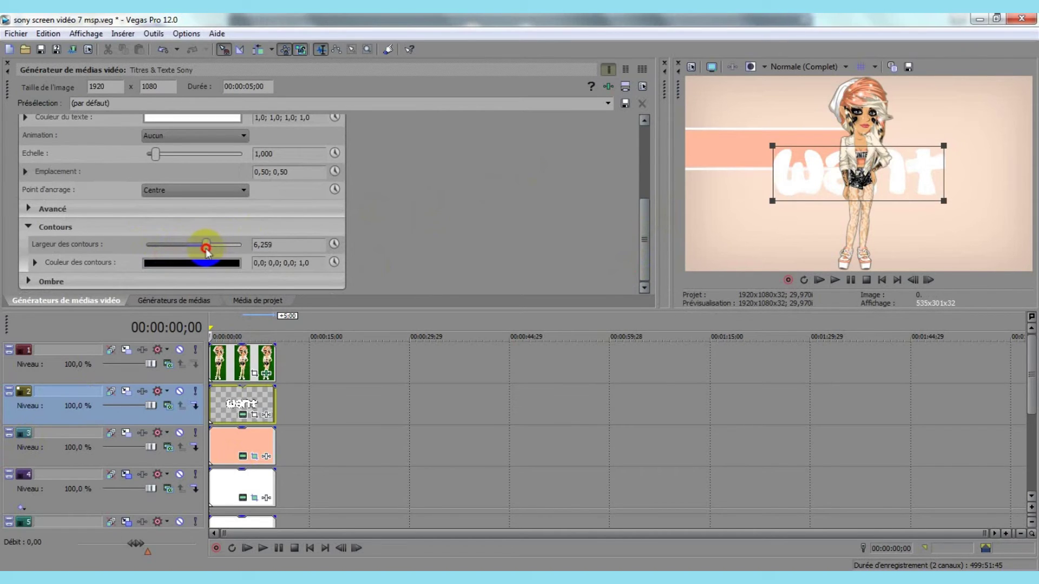
left_click_drag(207, 250, 206, 246)
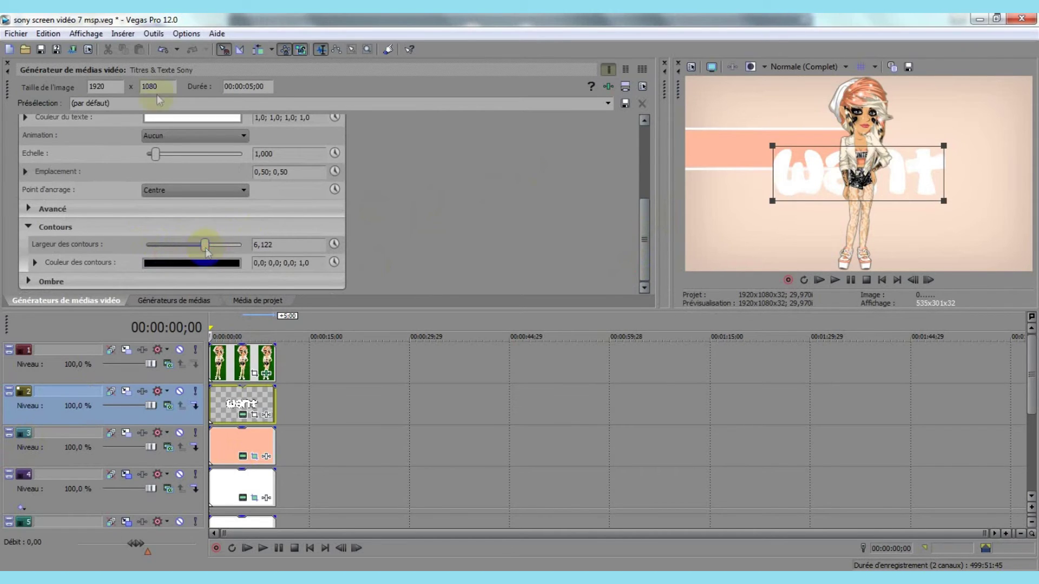
left_click(8, 63)
Step: Shrink the "want" text to about 1 208,73 × 679,91 with track motion and place it on the peach band at about X -504,23, Y 129,46
left_click(127, 391)
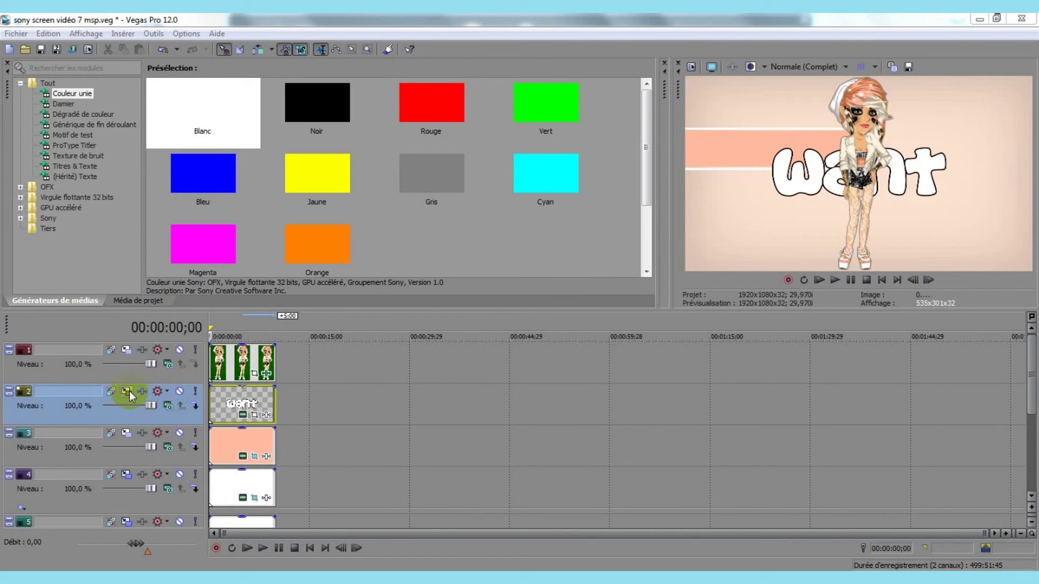
left_click(128, 392)
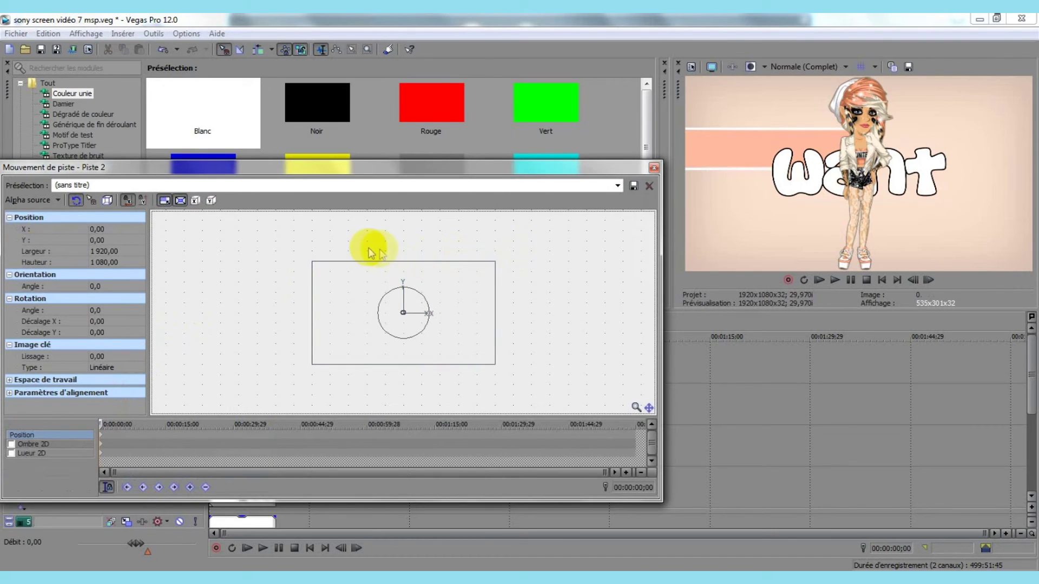
left_click(427, 265)
left_click_drag(427, 264, 427, 260)
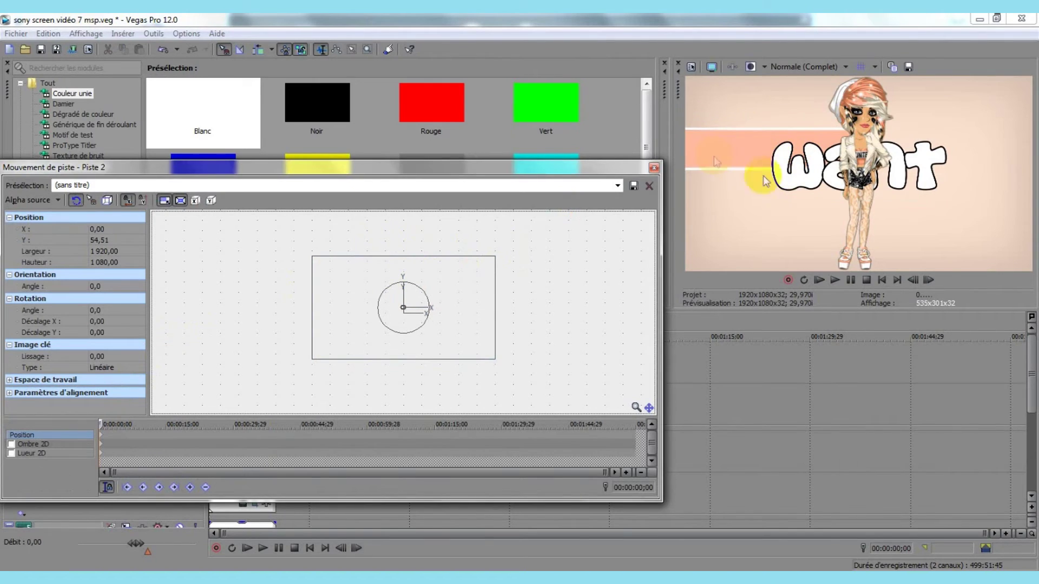
key("ctrl+z")
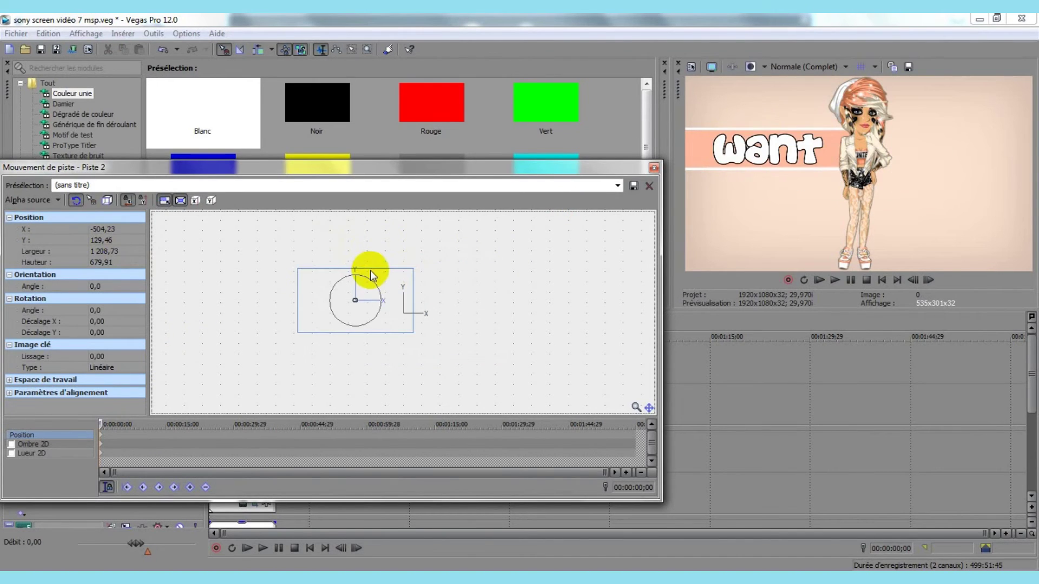
Step: Close the track motion settings and display the Balayage linéaire presets among the transitions
left_click(654, 168)
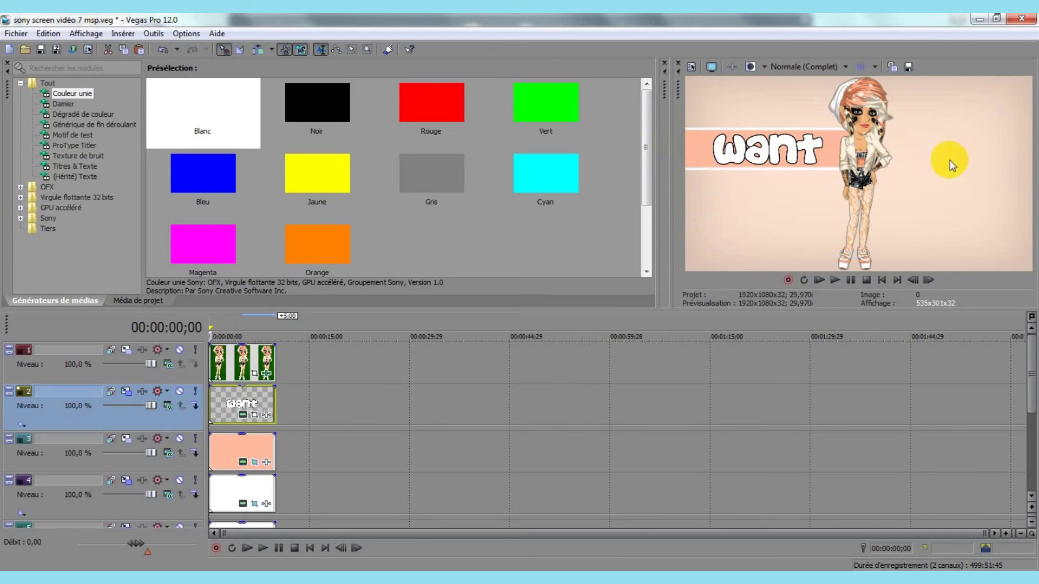
left_click(138, 300)
left_click(73, 304)
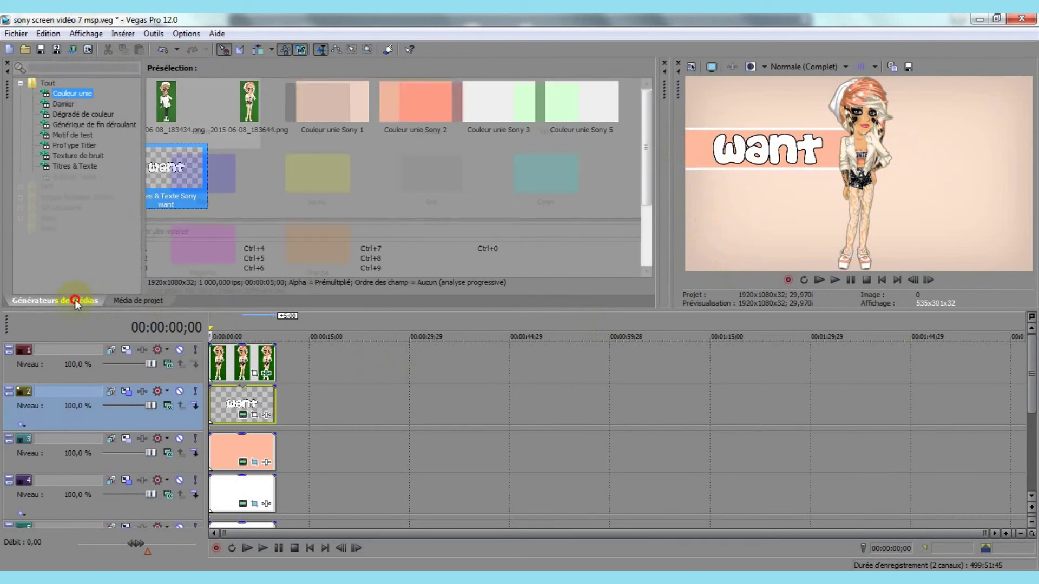
left_click(80, 34)
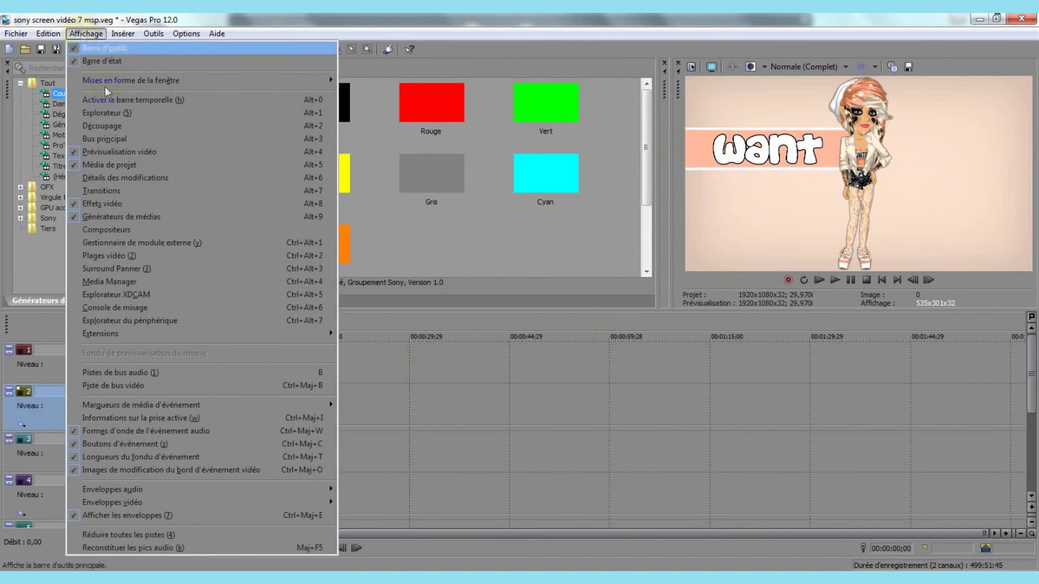
left_click(110, 189)
left_click_drag(454, 161, 271, 98)
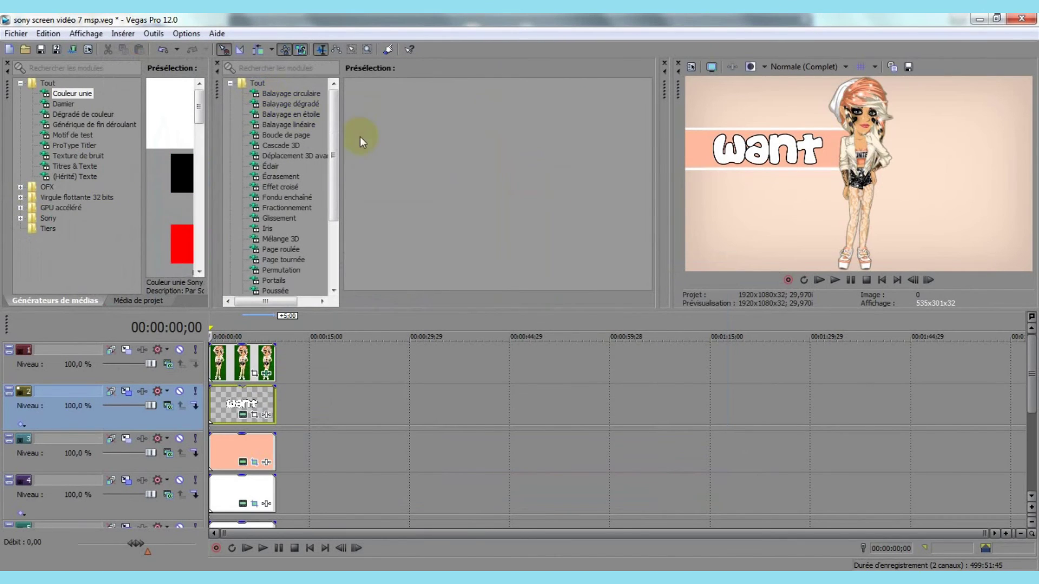
mouse_move(337, 106)
left_mouse_down()
mouse_move(336, 119)
mouse_move(336, 102)
left_mouse_up()
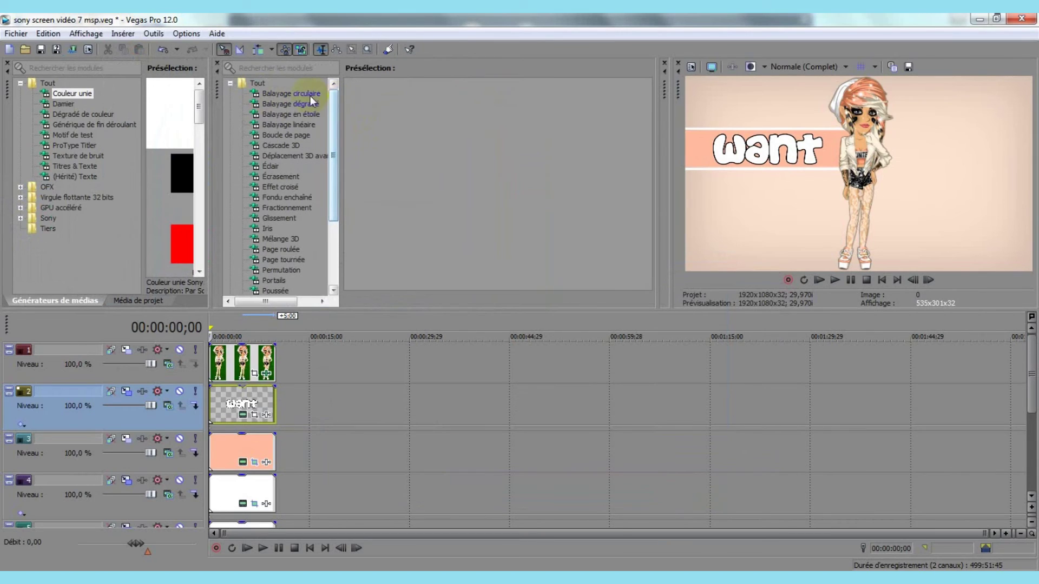
left_click(294, 126)
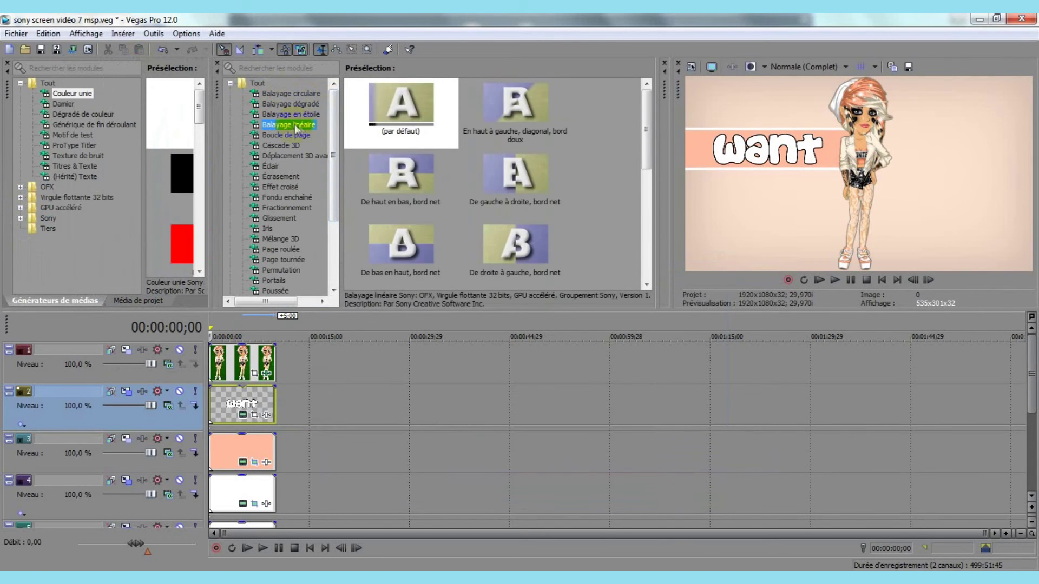
Step: Apply the "De gauche à droite, bord doux" linear wipe to the start of the "want" text clip and the peach band clip
left_click_drag(643, 139, 623, 198)
mouse_move(416, 242)
left_click_drag(416, 242, 207, 397)
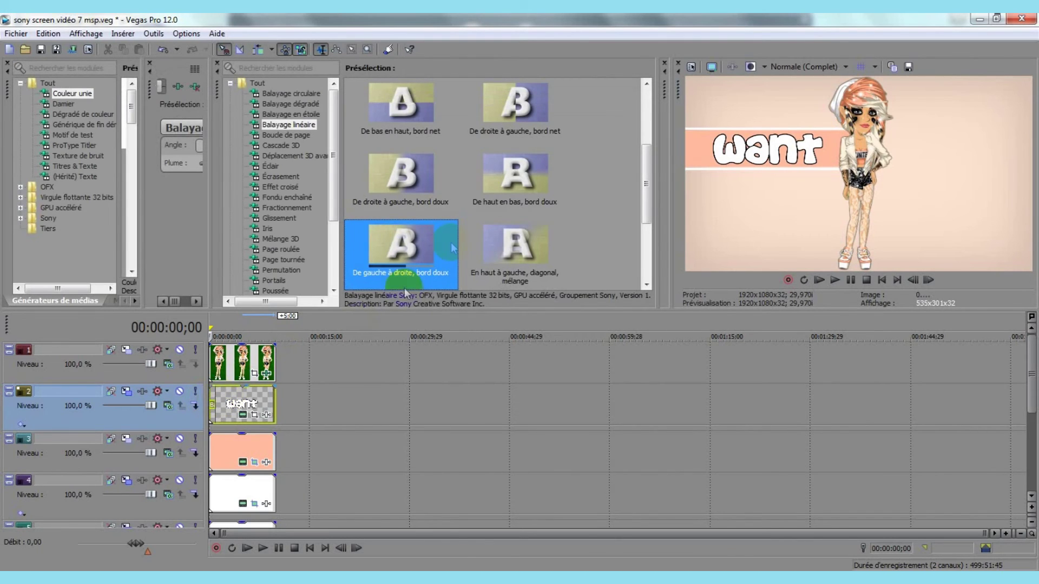
left_click_drag(398, 242, 210, 446)
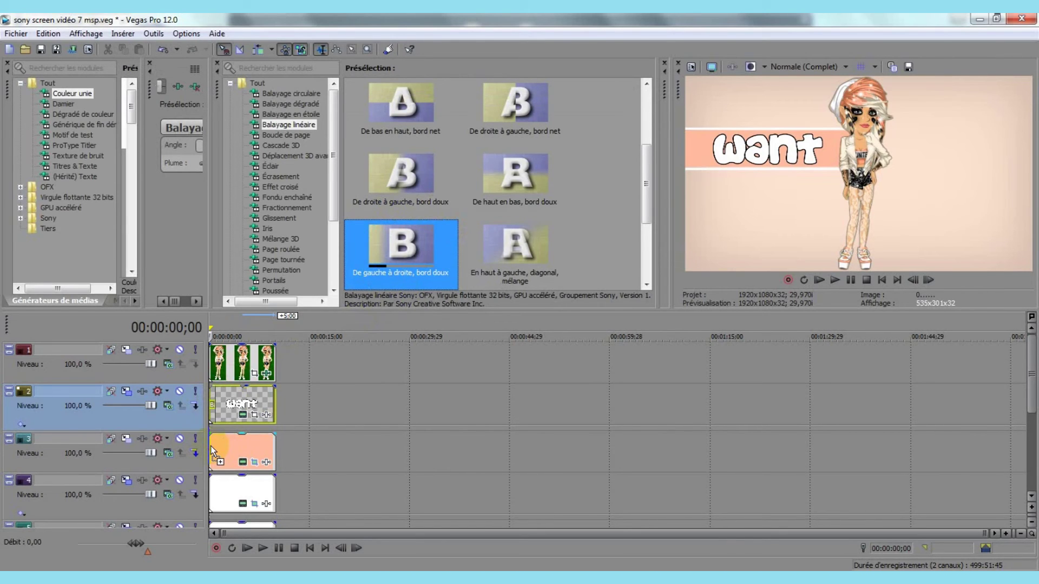
left_click_drag(210, 446, 211, 446)
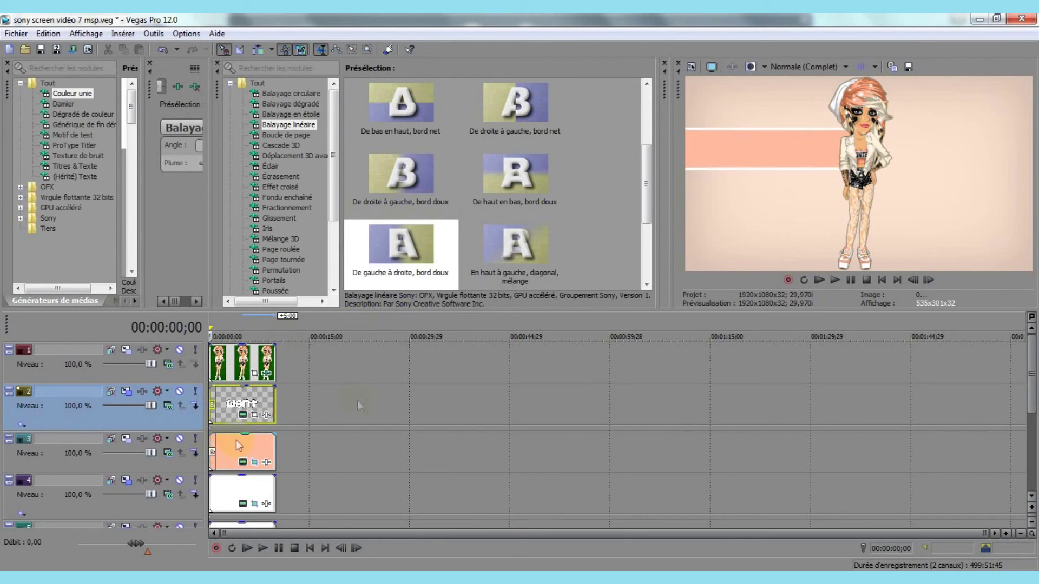
Step: Add the "De gauche à droite, bord doux" linear wipe to the start of both white clips and close the transition settings
left_click(1031, 397)
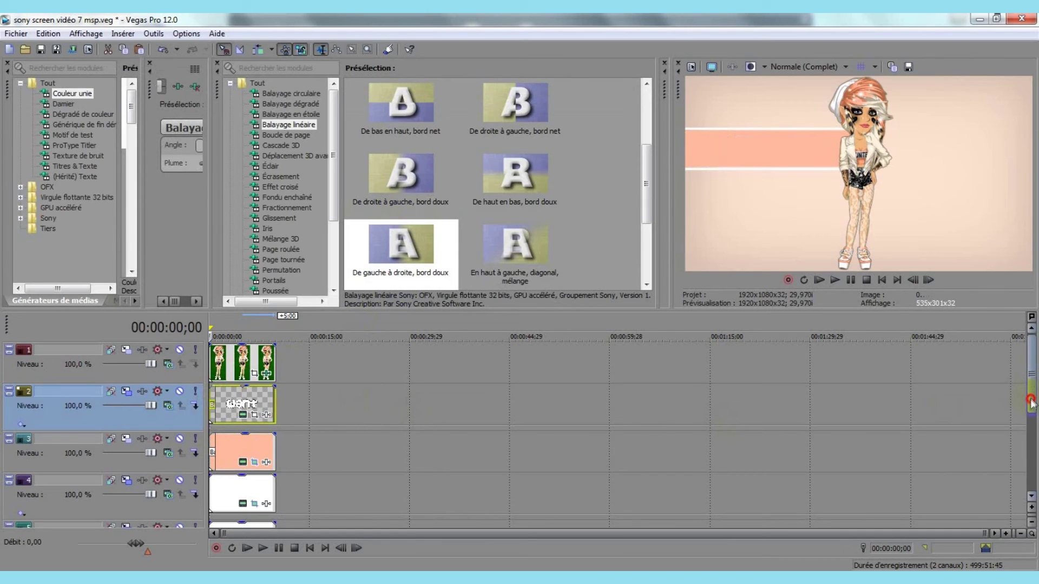
left_click_drag(1031, 402, 1032, 409)
left_click(387, 288)
left_click_drag(387, 288, 211, 446)
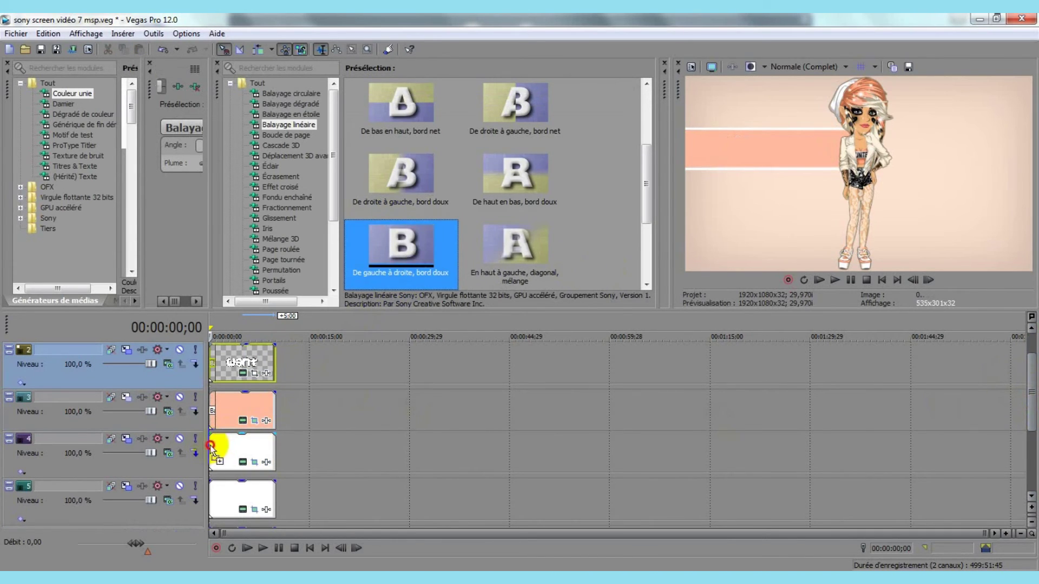
left_click_drag(212, 448, 211, 495)
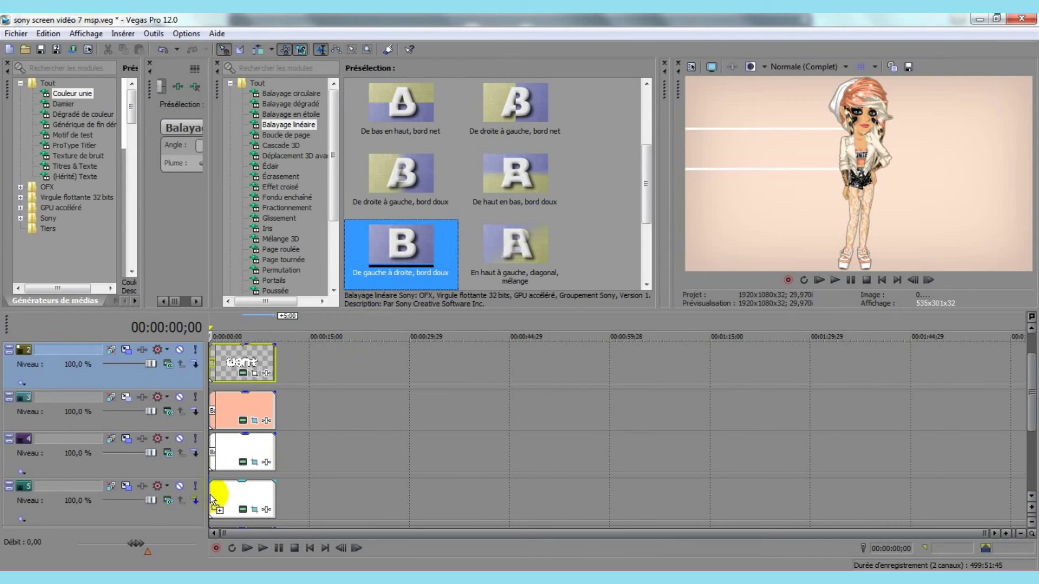
left_click_drag(211, 495, 210, 494)
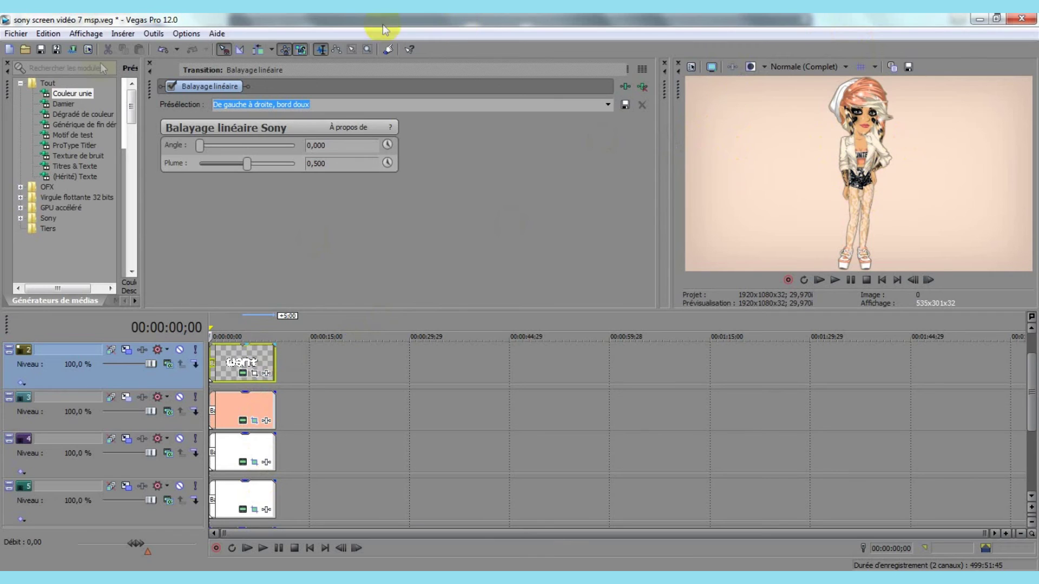
left_click(149, 63)
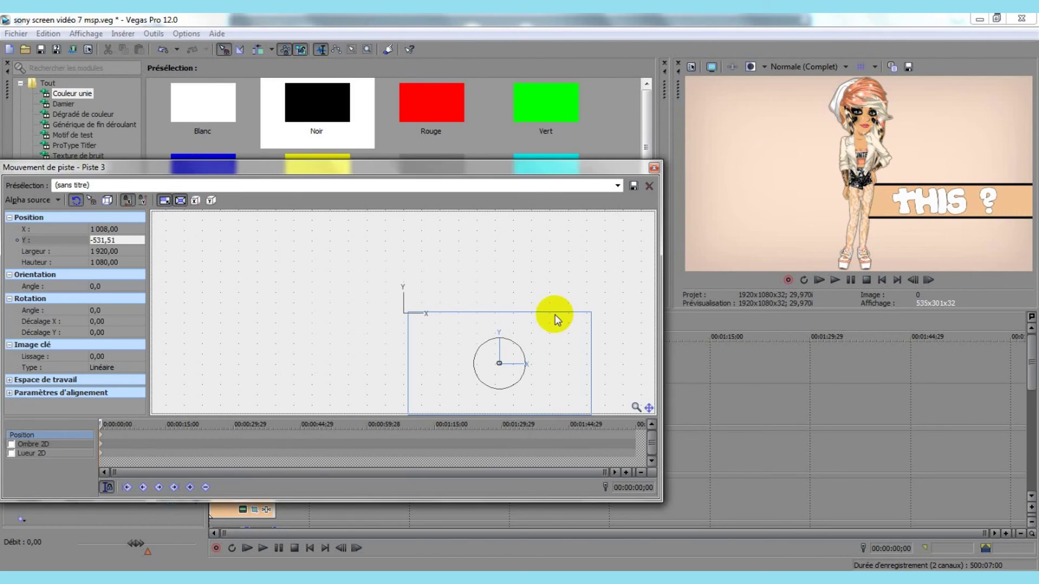
Step: Close the track motion settings, then delay the "THIS ?" clip and both black clips by 2:01 and trim their ends to match the other clips
left_click(655, 167)
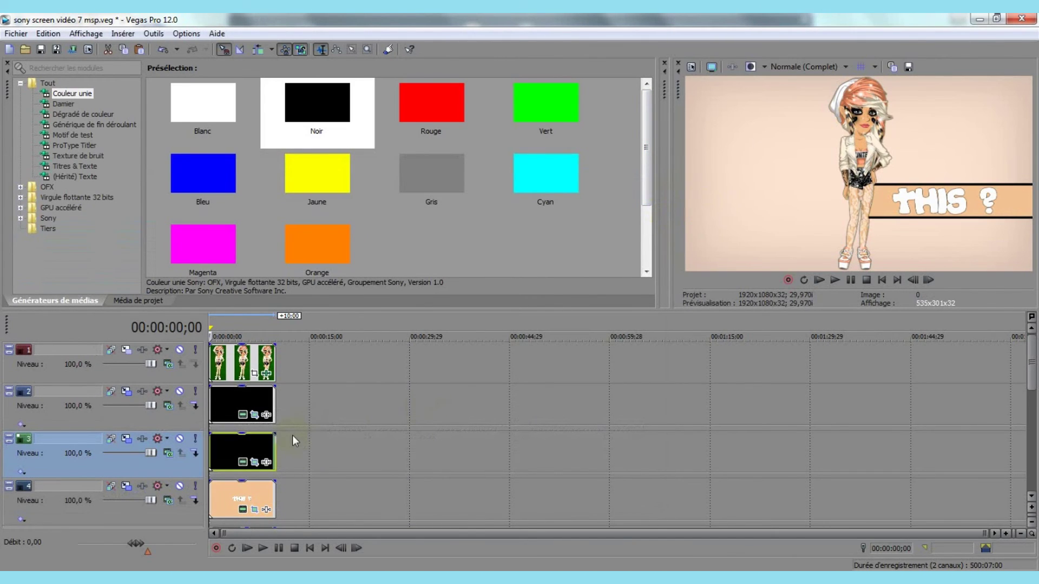
left_click_drag(1027, 377, 1021, 391)
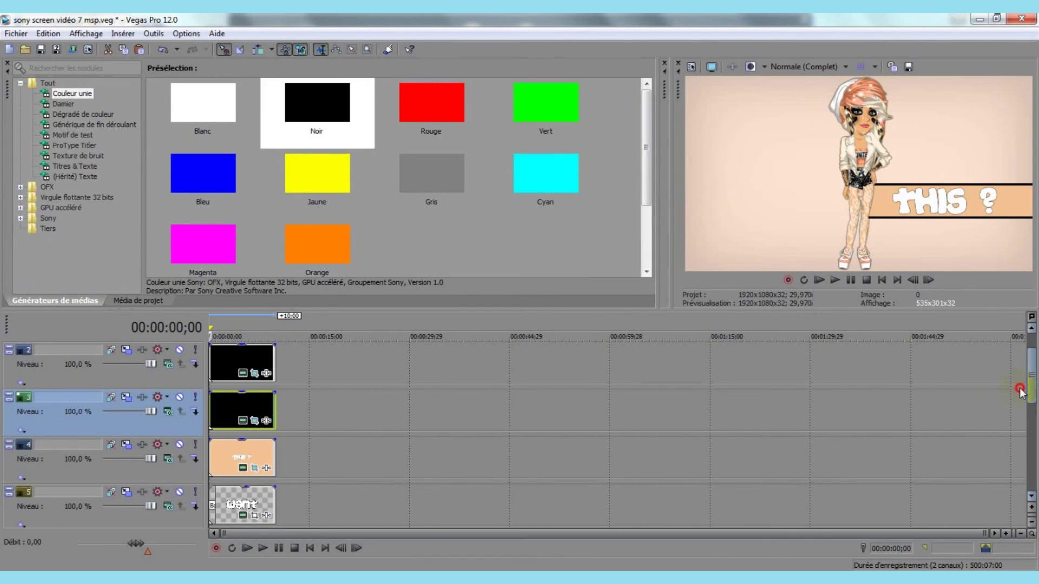
left_click_drag(225, 463, 241, 472)
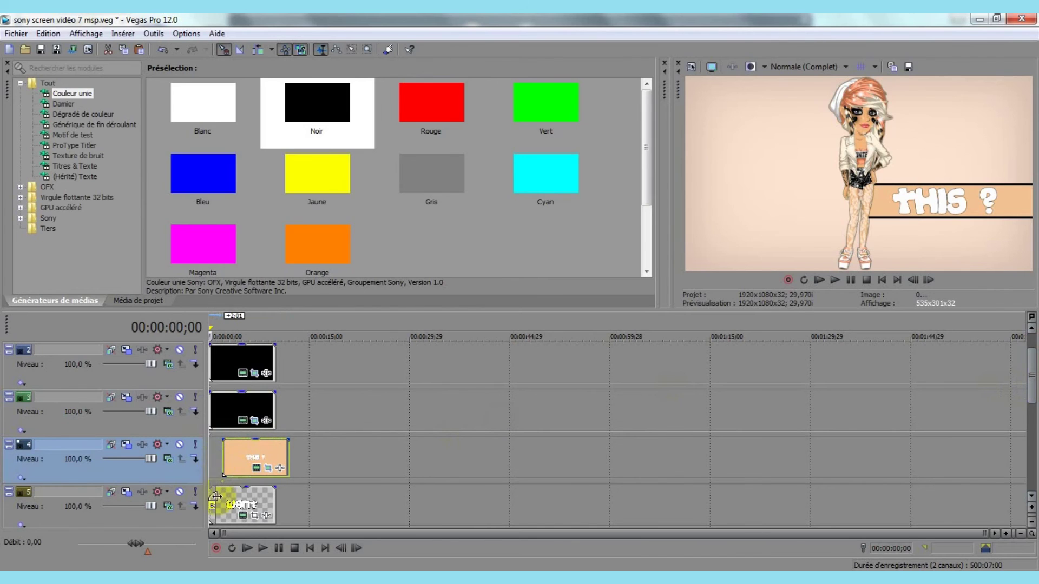
left_click_drag(289, 459, 276, 458)
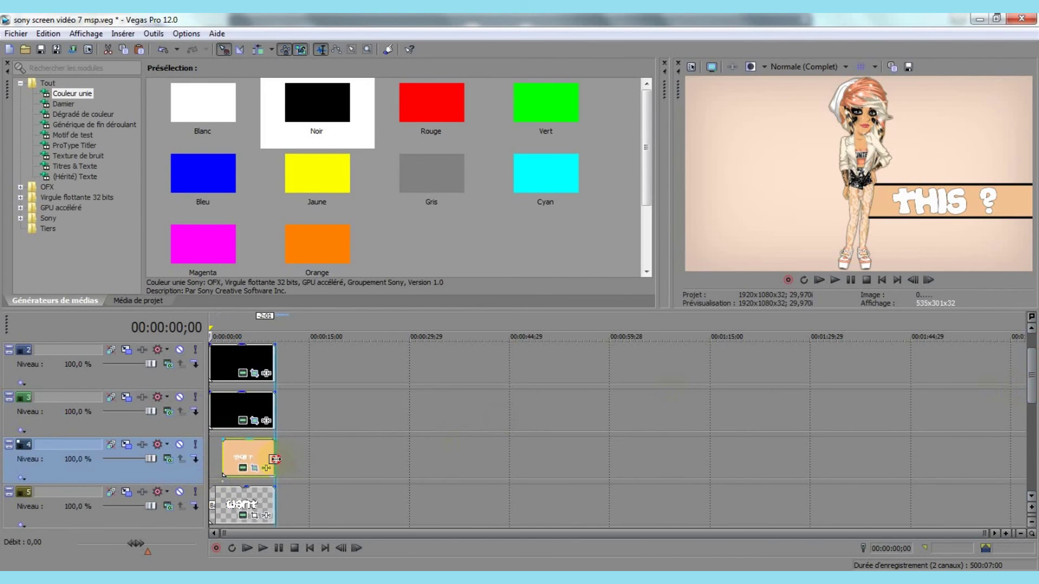
left_click_drag(230, 415, 275, 408)
mouse_move(266, 361)
left_mouse_down()
mouse_move(287, 362)
mouse_move(276, 358)
left_mouse_up()
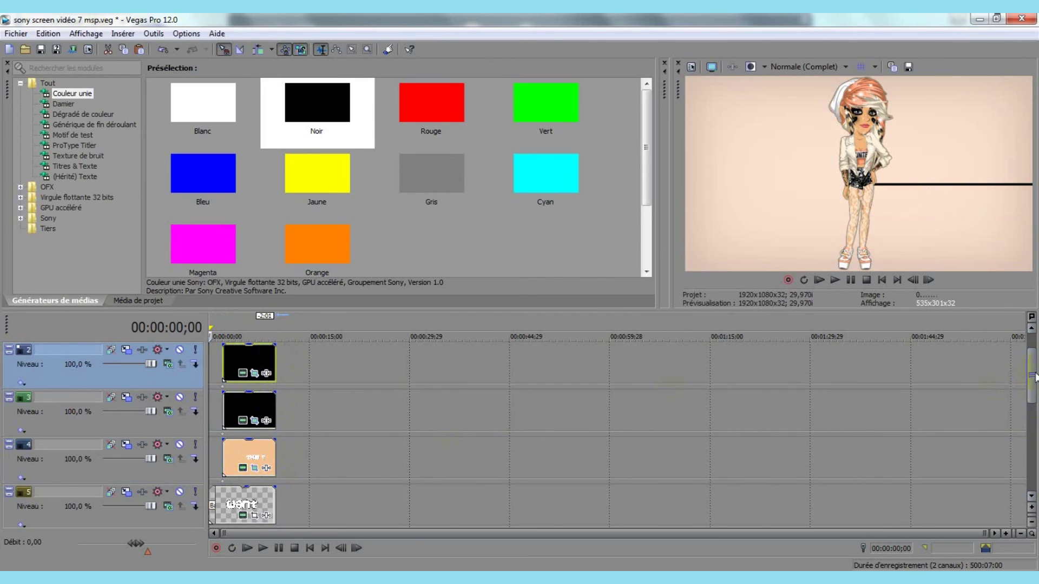
Step: Apply the "De droite à gauche, bord doux" linear wipe to the start of the black clip on track 2
scroll(966, 347, "up", 1)
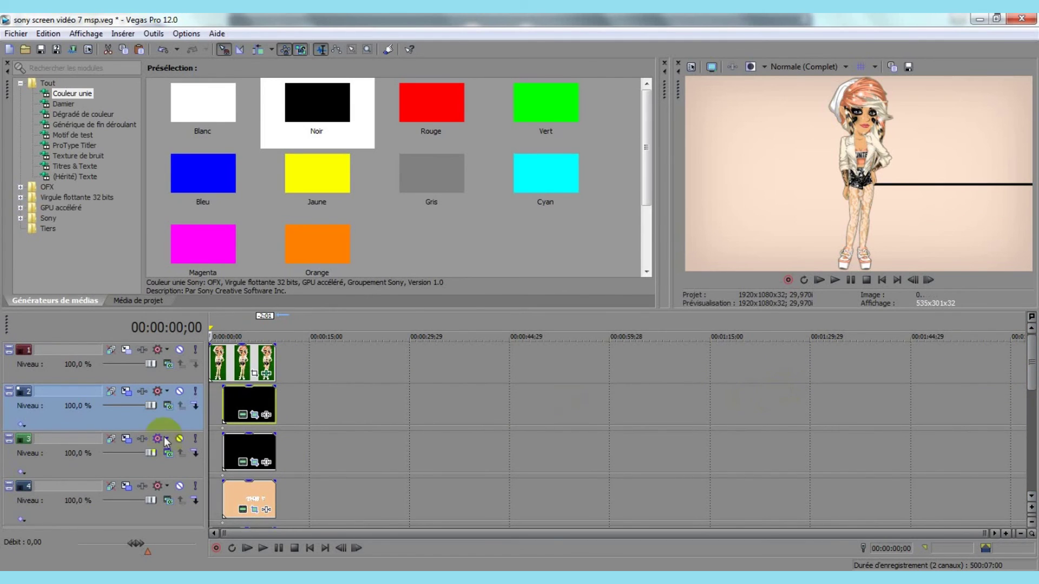
left_click(93, 34)
left_click(116, 190)
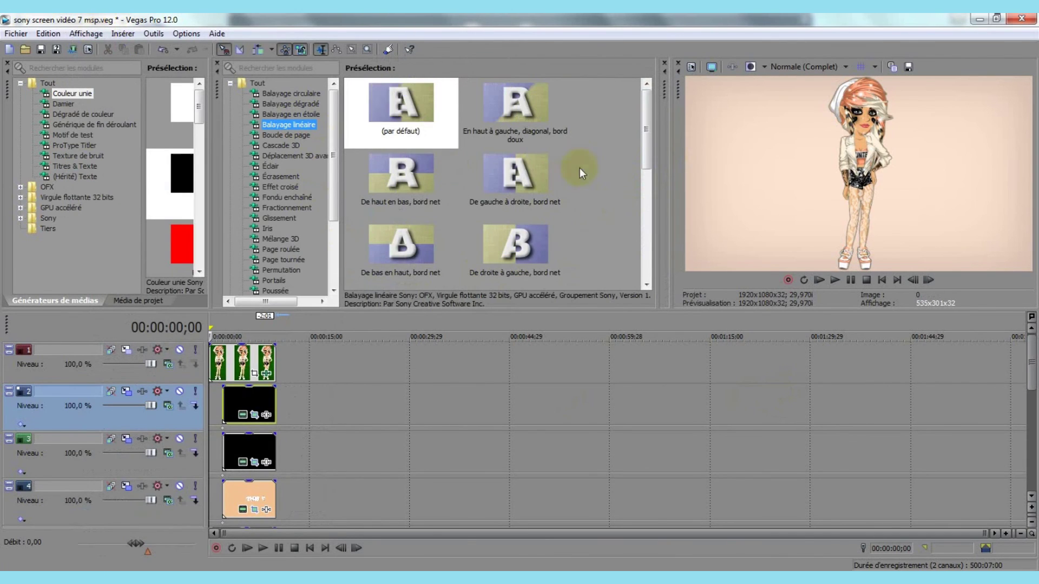
left_click_drag(646, 128, 637, 186)
left_click_drag(403, 184, 226, 403)
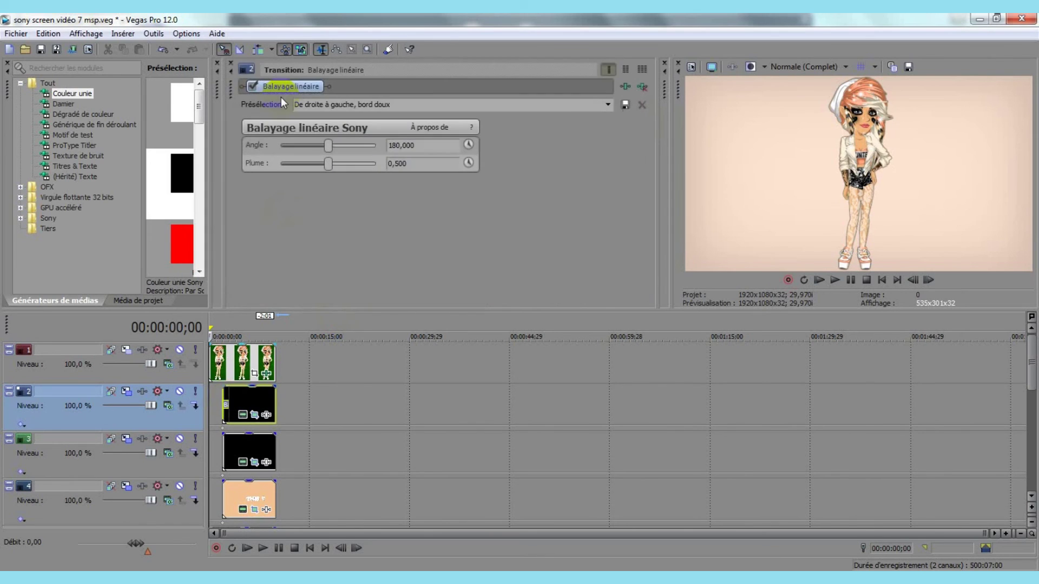
left_click(231, 63)
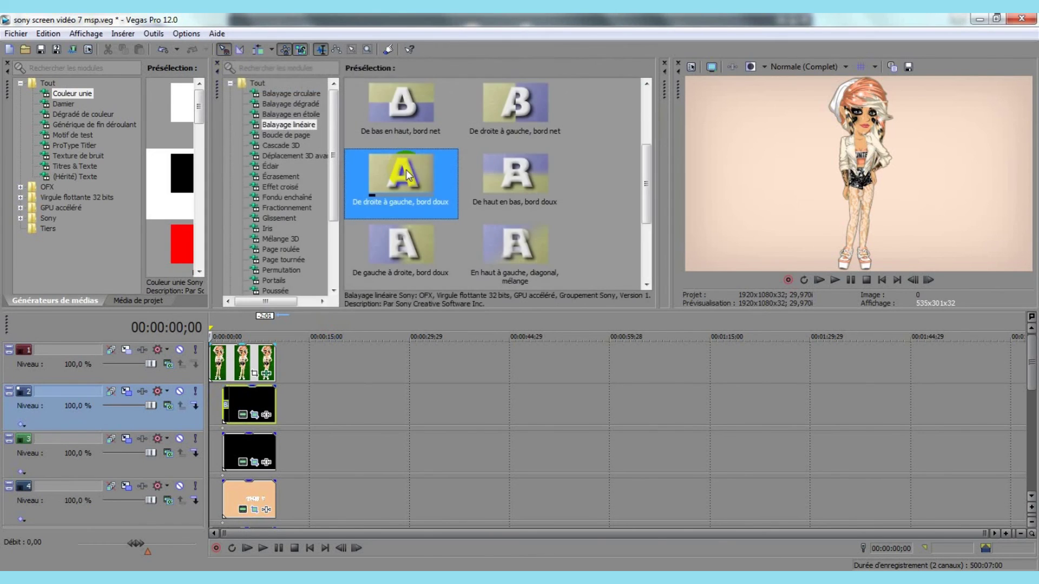
Step: Add the "De droite à gauche, bord doux" linear wipe to the track 3 black clip and the "THIS ?" clip, and close the transition windows
left_click_drag(406, 169, 228, 445)
left_click(240, 79)
left_click_drag(401, 179, 224, 495)
left_click_drag(1033, 385, 1034, 338)
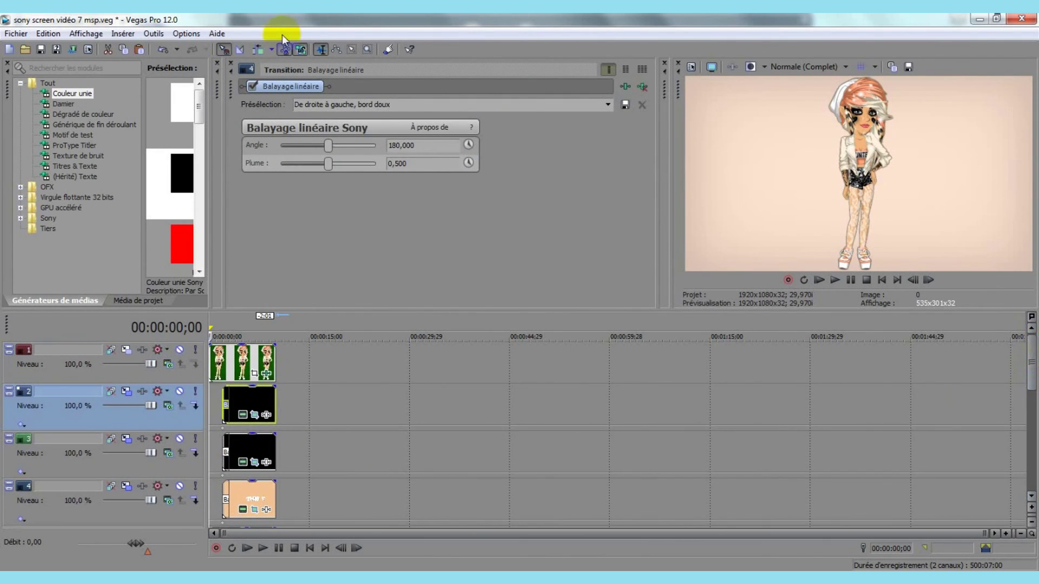
left_click(233, 62)
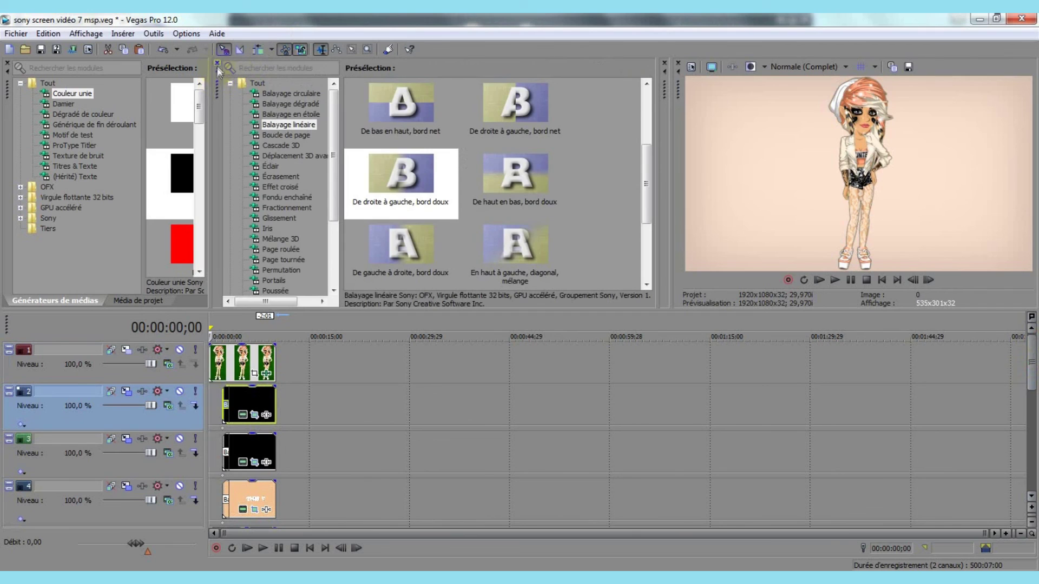
left_click(217, 63)
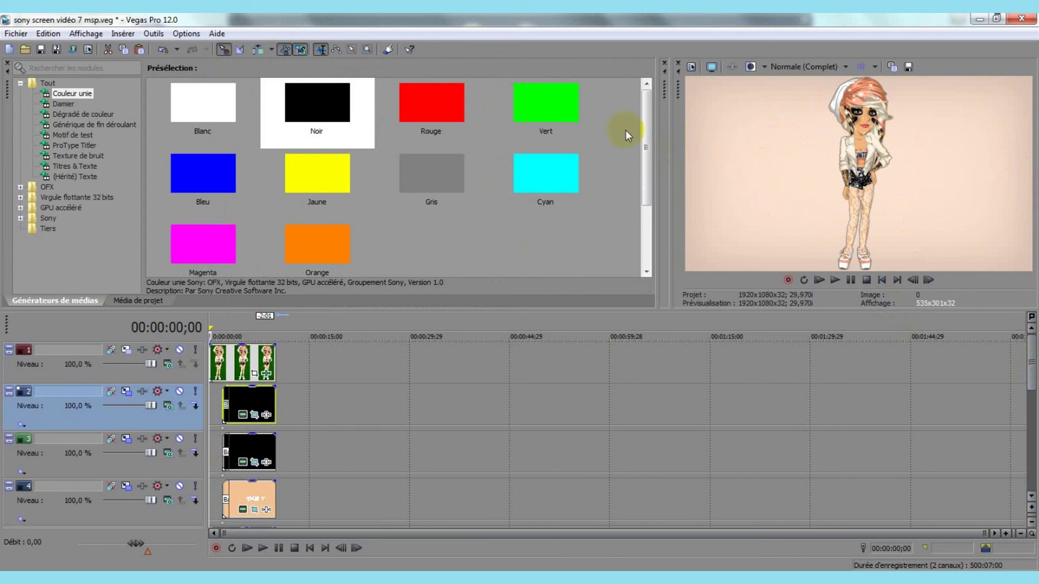
Step: Save the project and set up a render named "want this vidéo 7 msp" in the "vidéo 7\want this" folder
left_click(39, 51)
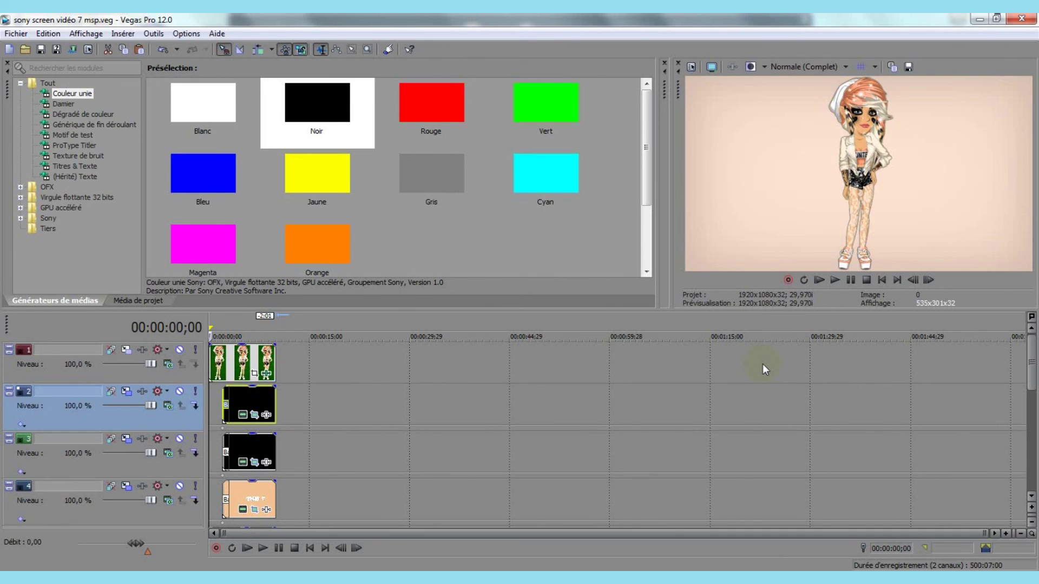
left_click(16, 33)
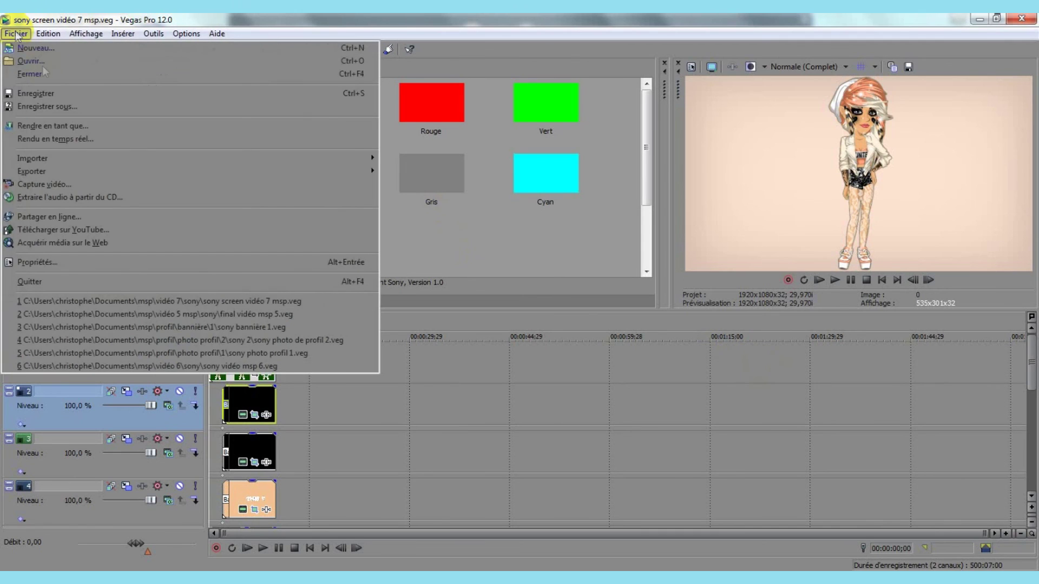
left_click(67, 128)
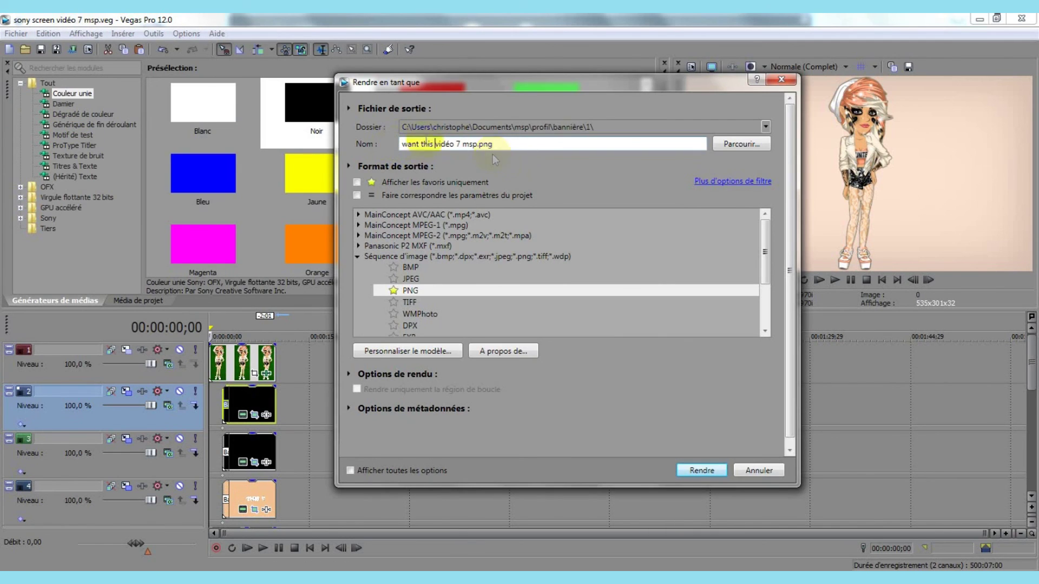
left_click(745, 143)
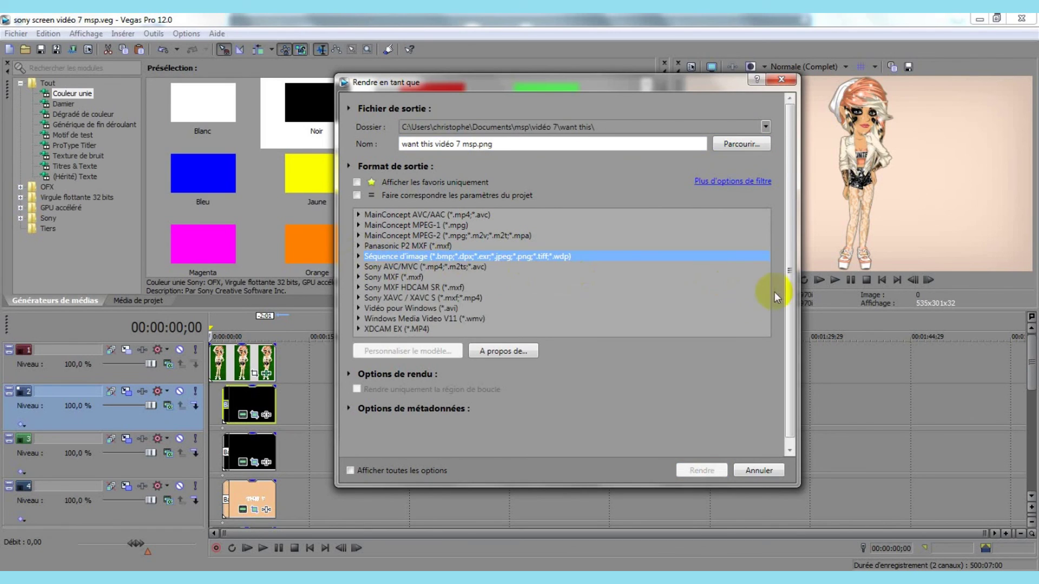
Step: Render the project as Windows Media Video V11 with the "Vidéo HD 1080-30p 8 Mbits/s" template
left_click(359, 320)
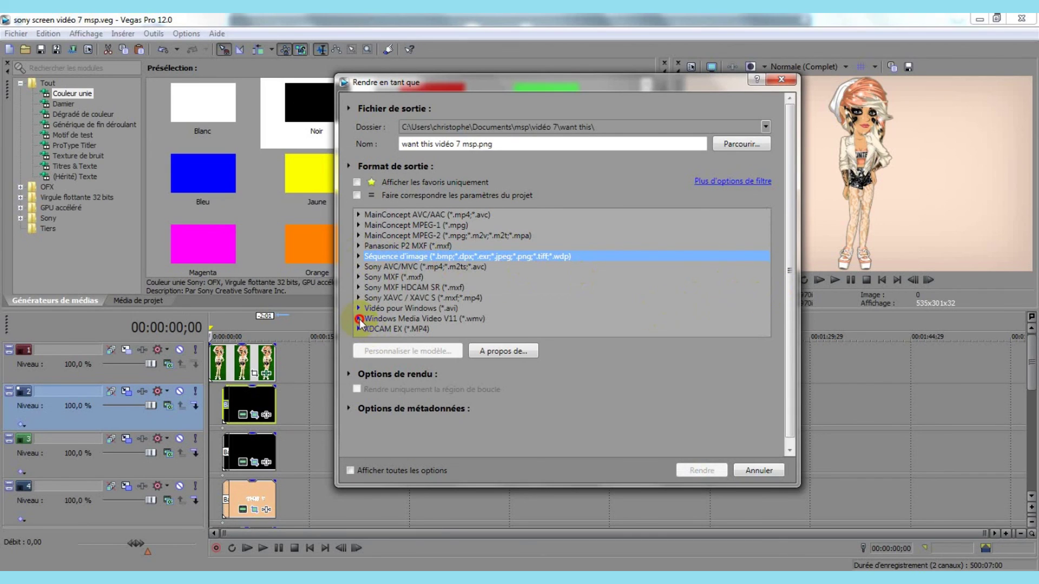
left_click_drag(764, 270, 684, 324)
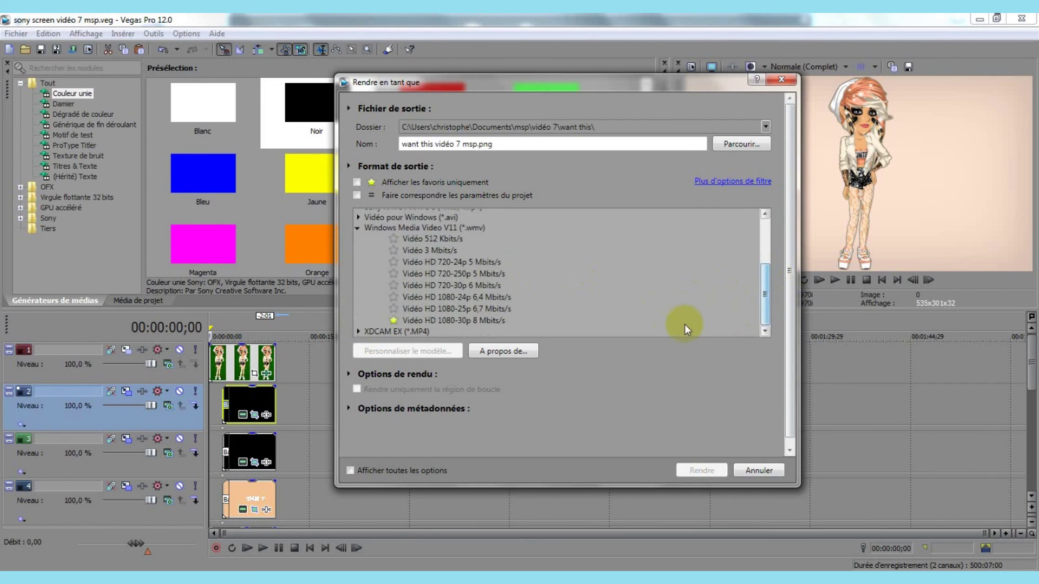
left_click(471, 321)
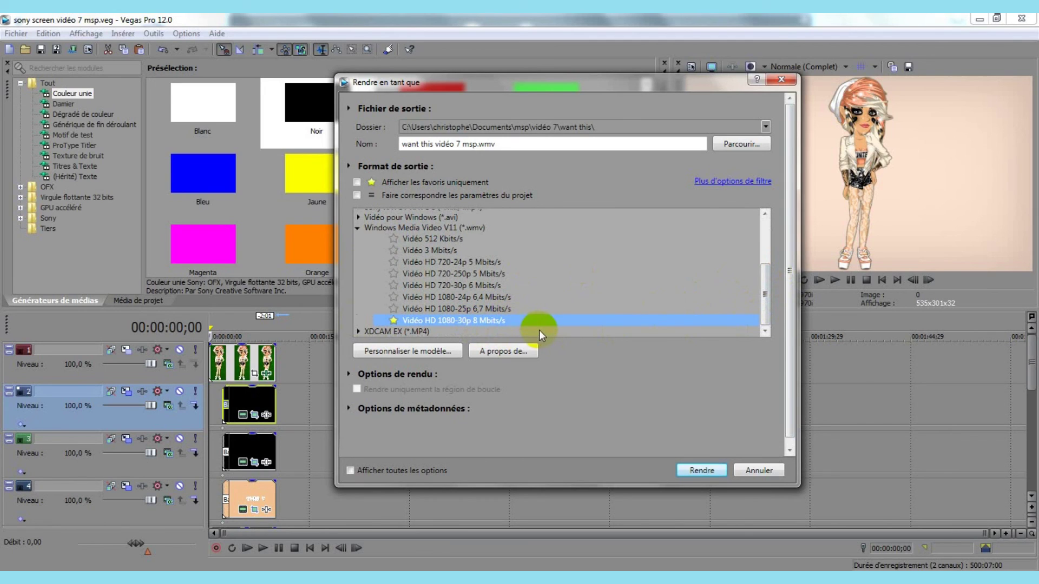
left_click(701, 470)
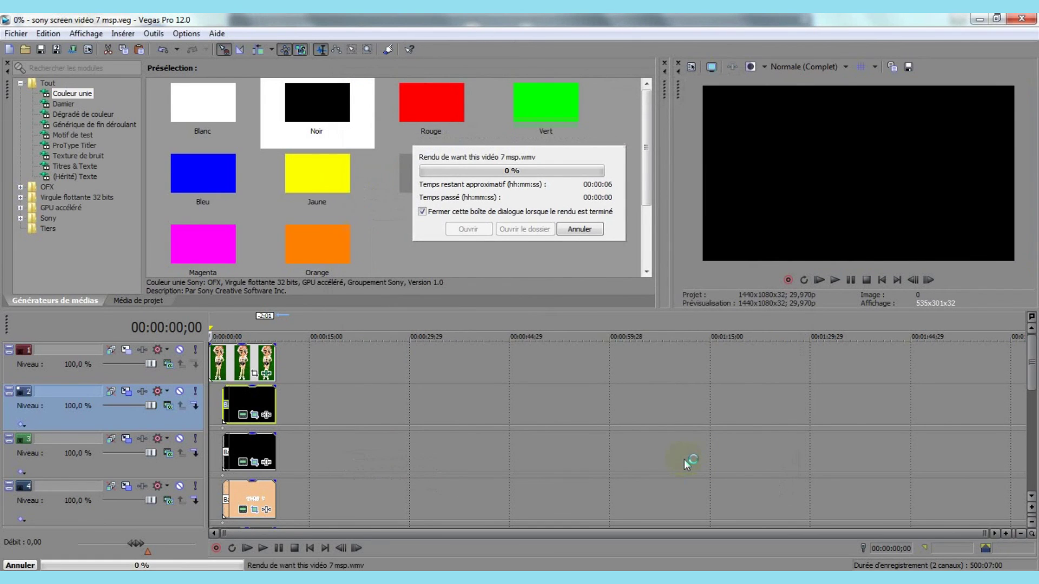